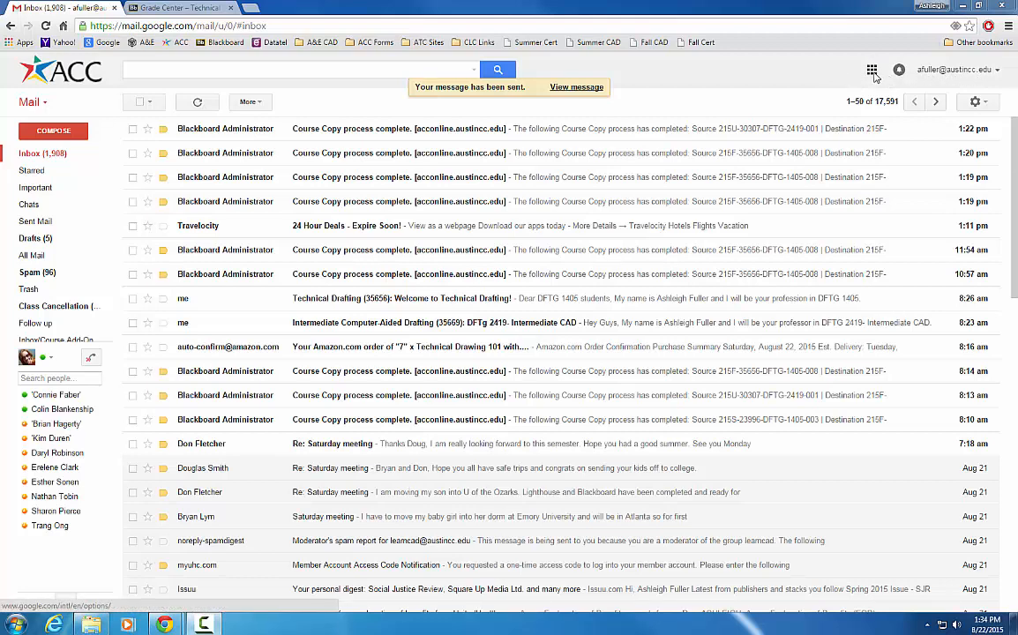
Step: Open Google Drive from Gmail's Google apps grid, landing on My Drive in a new tab
left_click(871, 71)
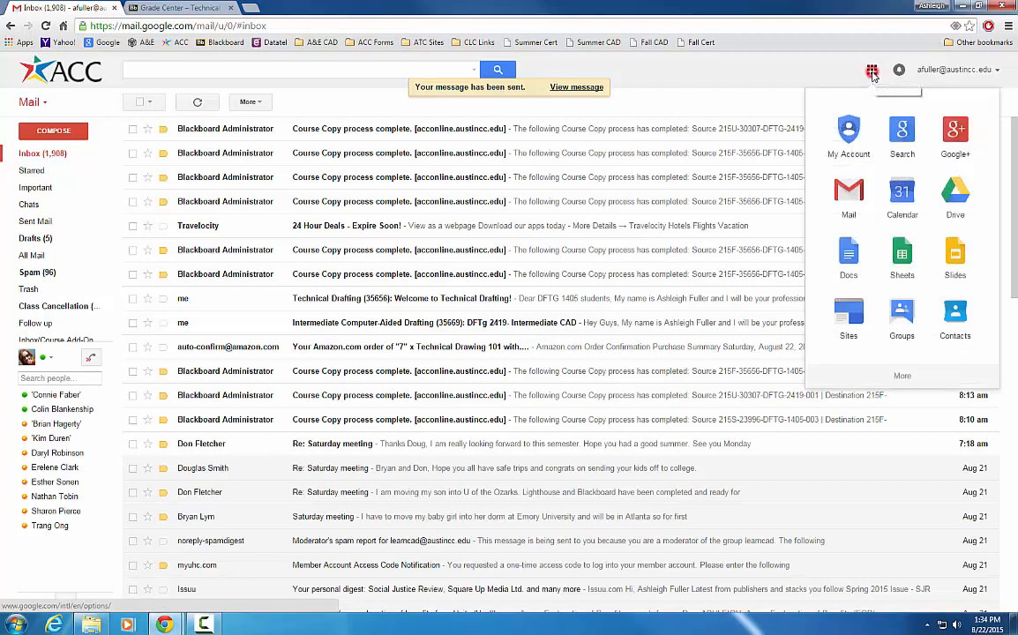
left_click(950, 192)
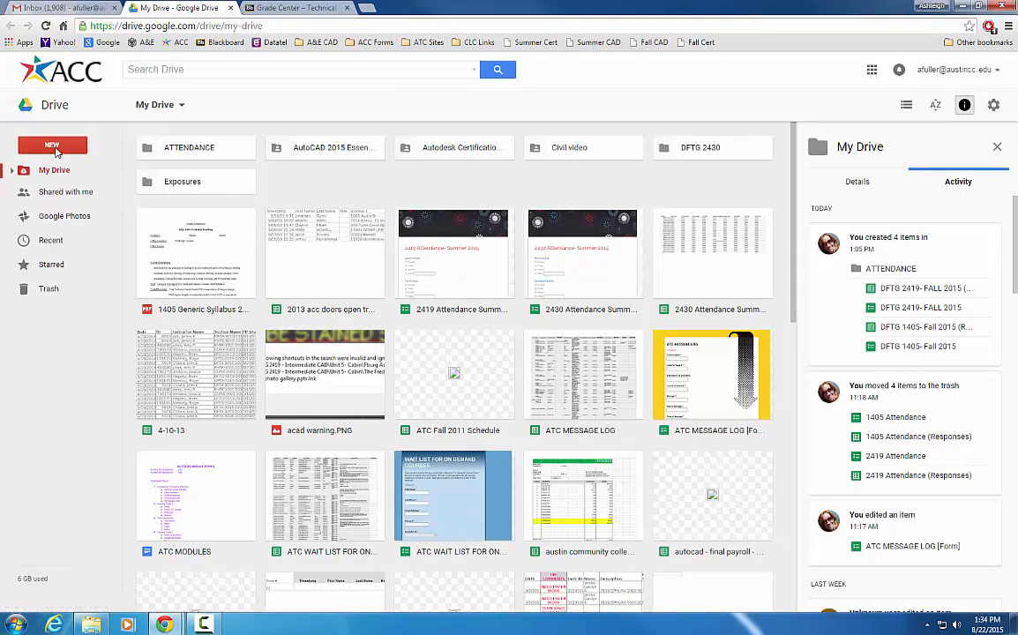
Step: Create a blank Google Form from Drive's New > More menu
left_click(53, 147)
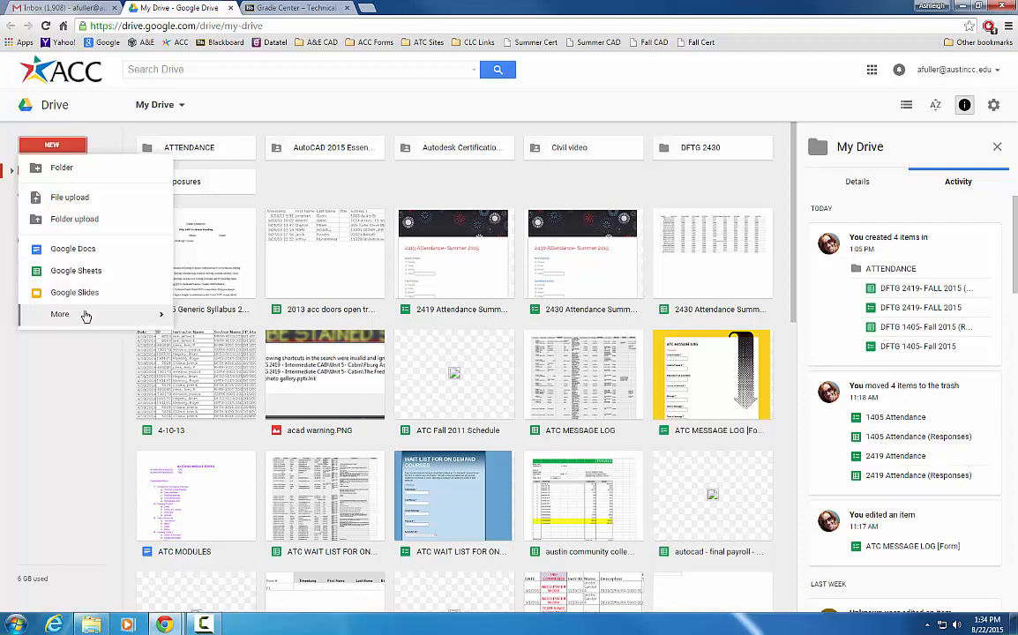
mouse_move(84, 315)
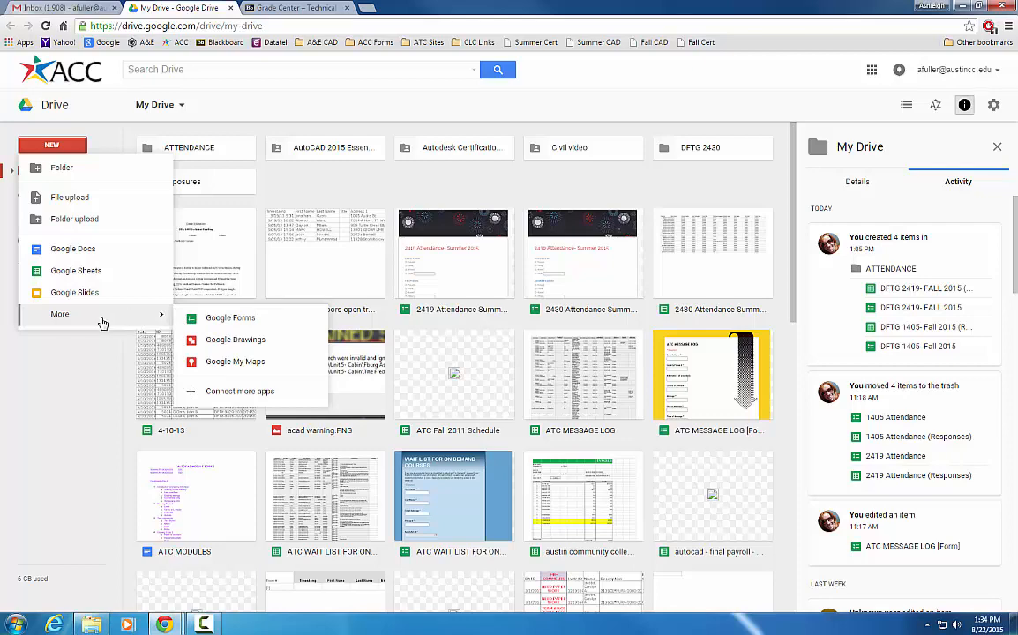
left_click(52, 146)
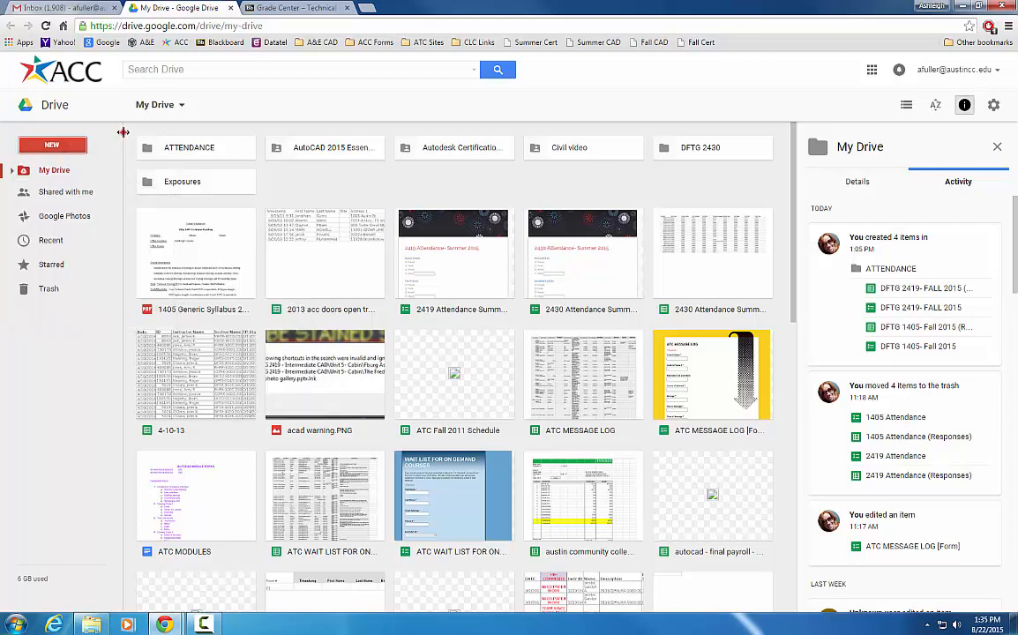
left_click(52, 145)
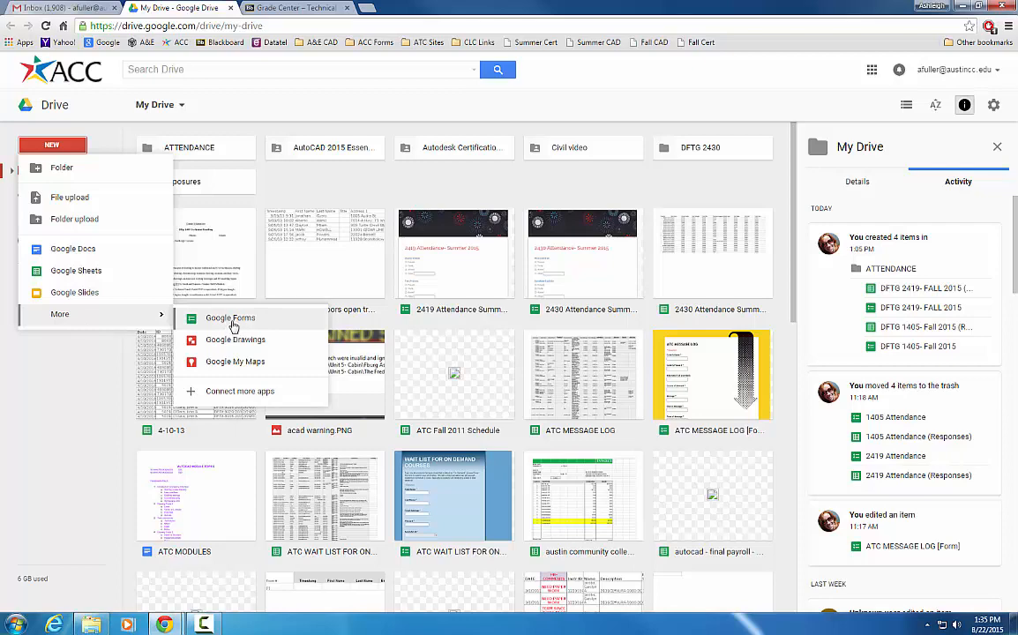
left_click(233, 323)
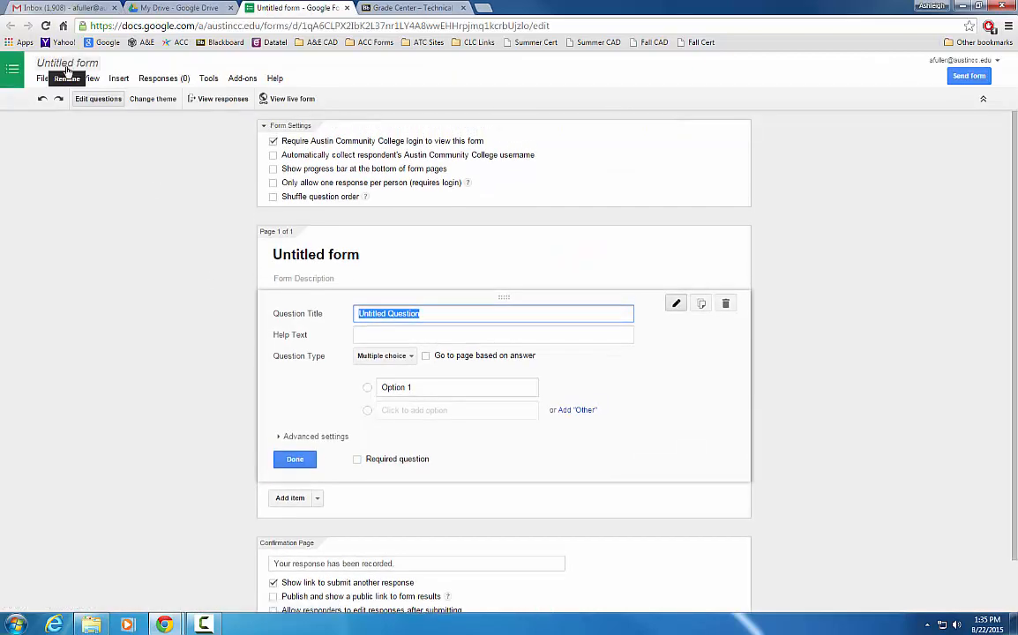
Step: Rename the untitled form to 'Sample 1405 Attendance'
left_click(67, 65)
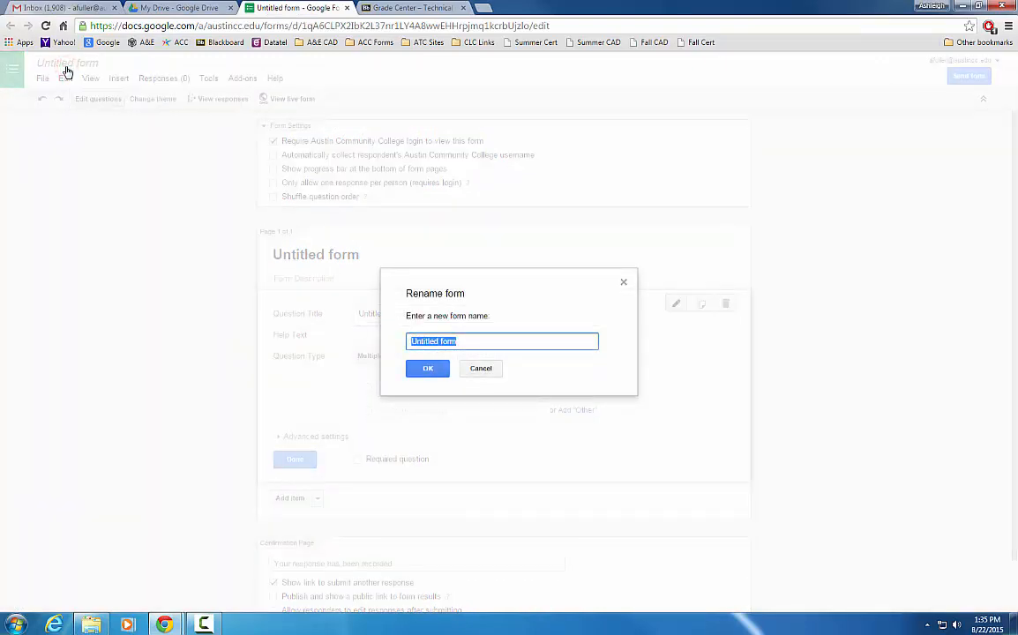
key("Escape")
left_click(89, 64)
type("Sample 1405 Attendance")
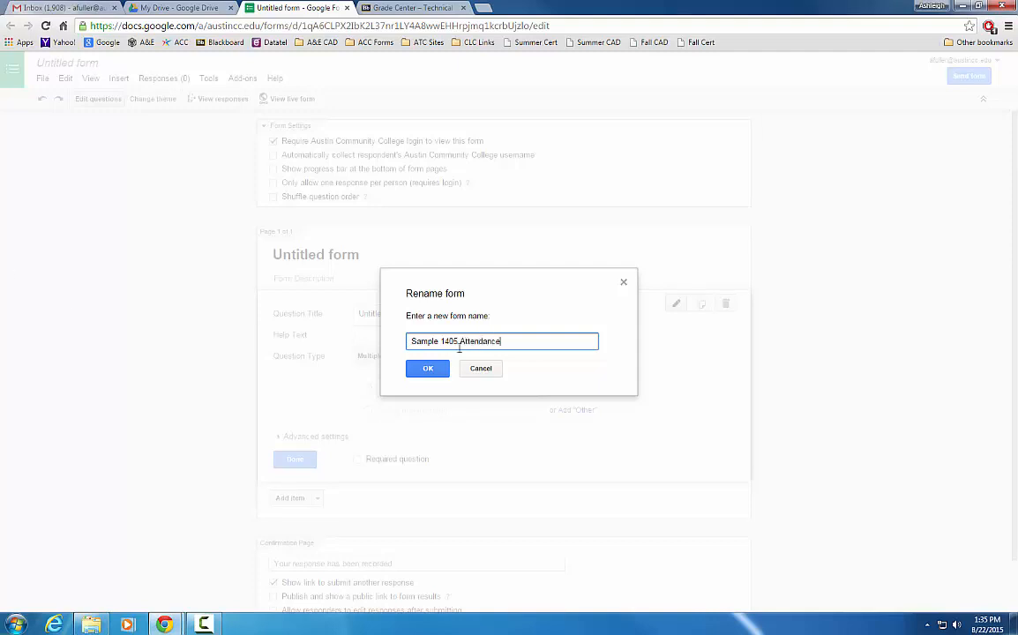
left_click(439, 369)
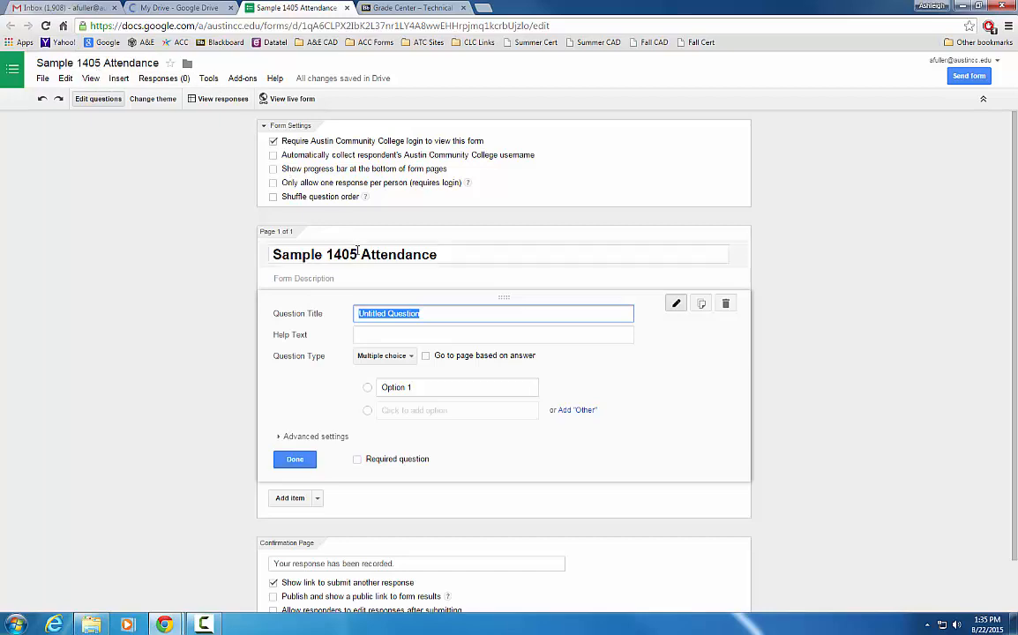
Step: Keep the first question as Multiple choice and title it with the first student's name
left_click(412, 357)
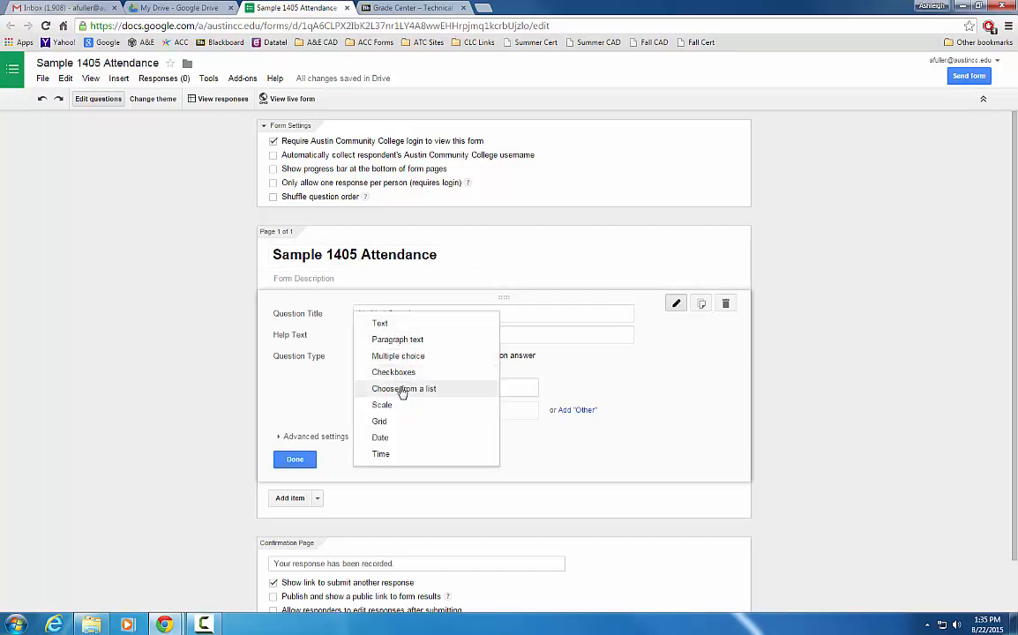
left_click(399, 356)
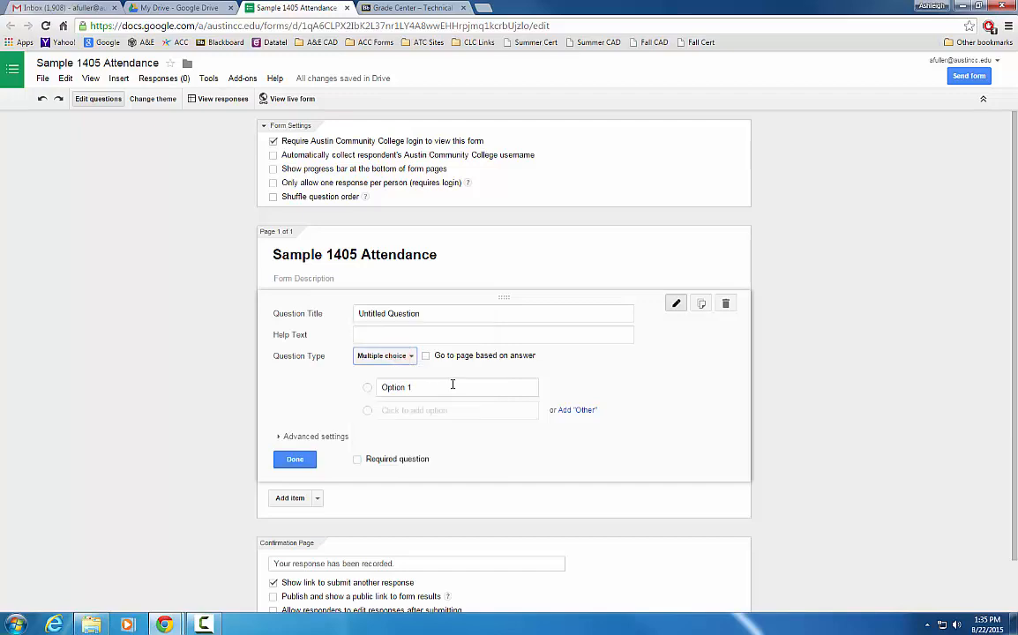
left_click(493, 316)
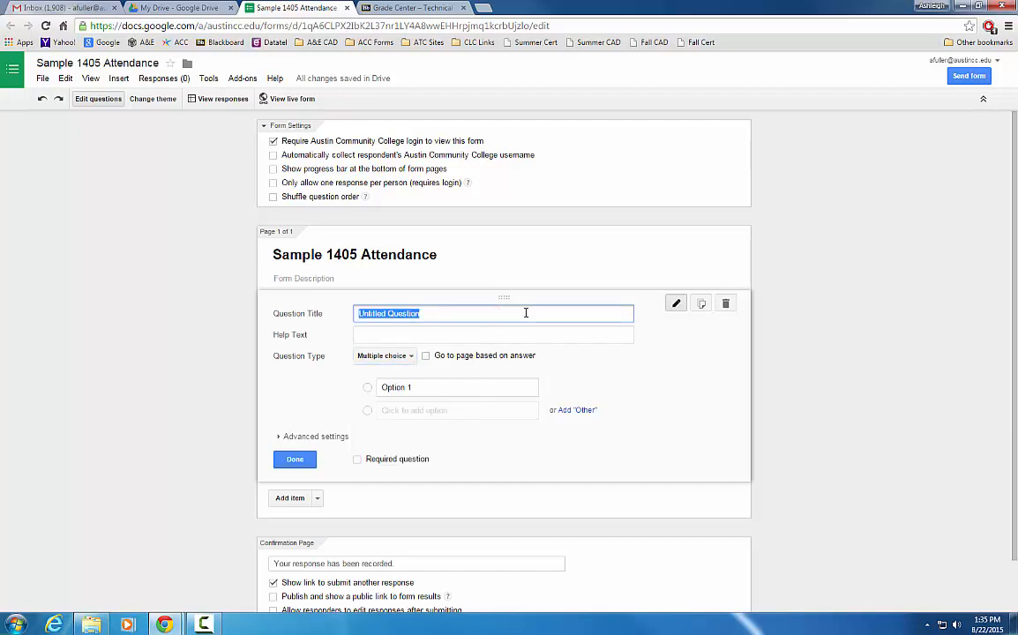
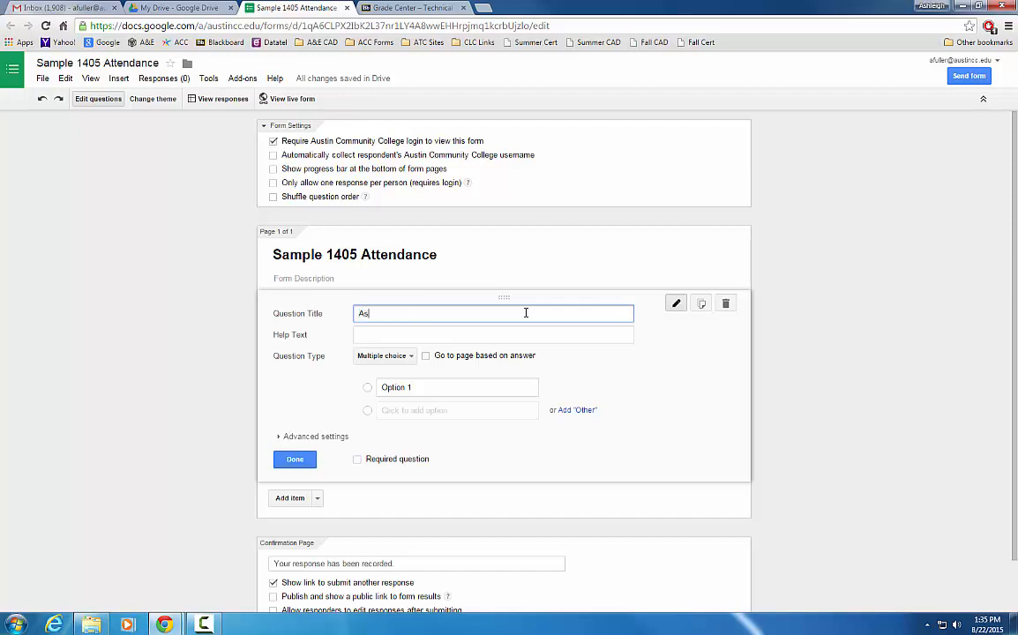
Step: Give the question the answer options Present, Absent and Other
left_click(422, 388)
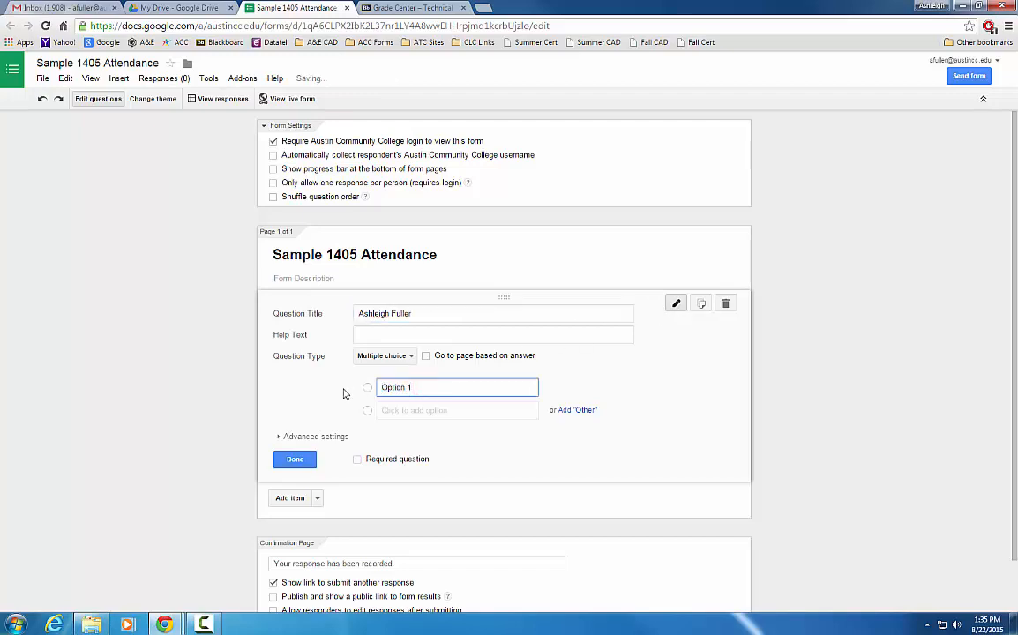
type("Present")
left_click(396, 410)
type("A")
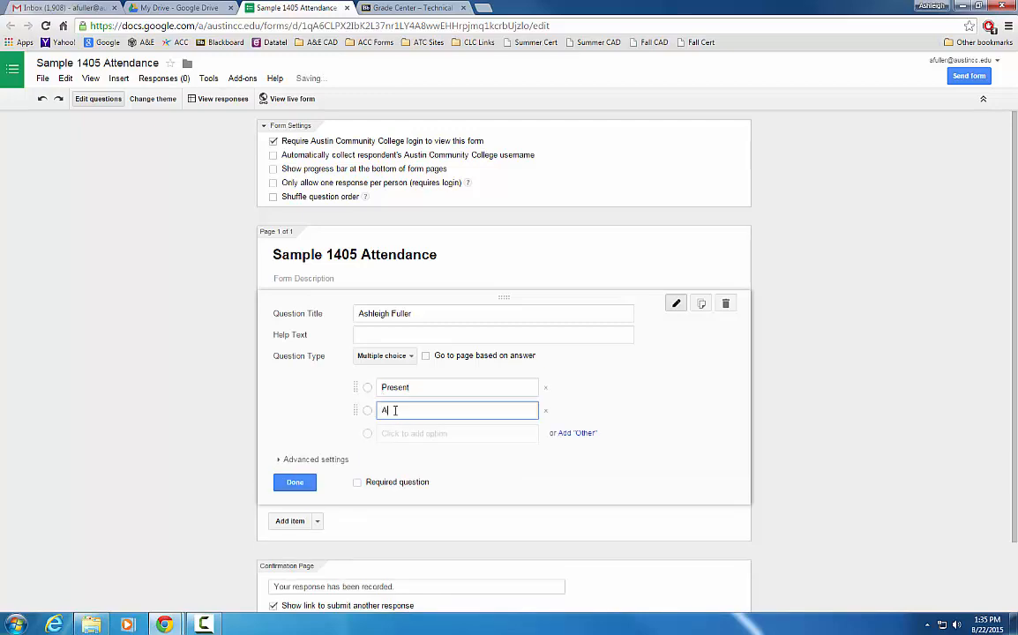
type("bsent")
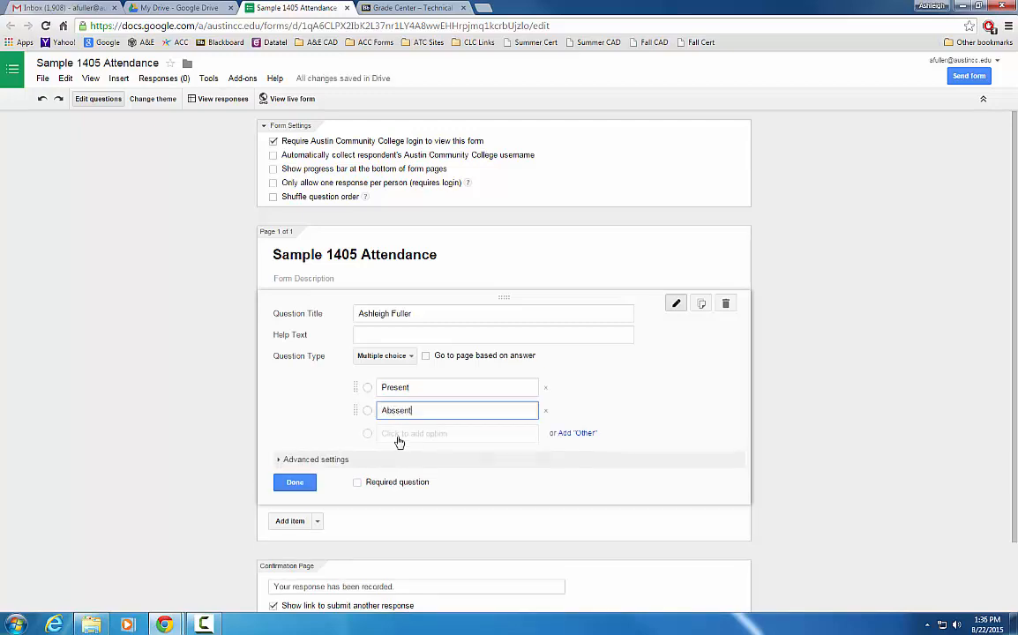
left_click(578, 435)
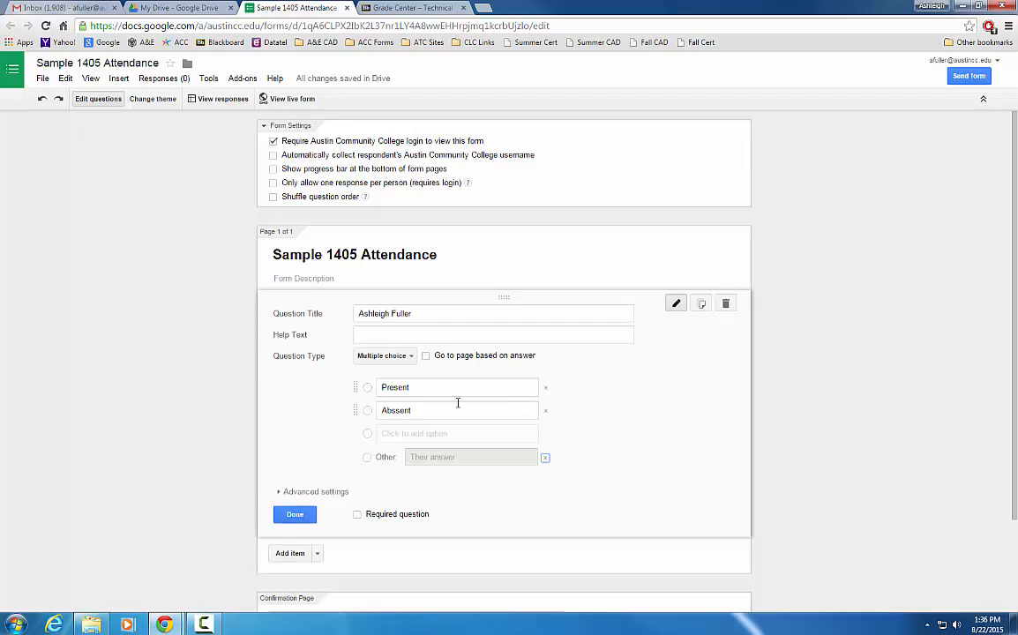
Step: Duplicate the question three times, retitling each copy with the next student's name, then finish editing
left_click(702, 304)
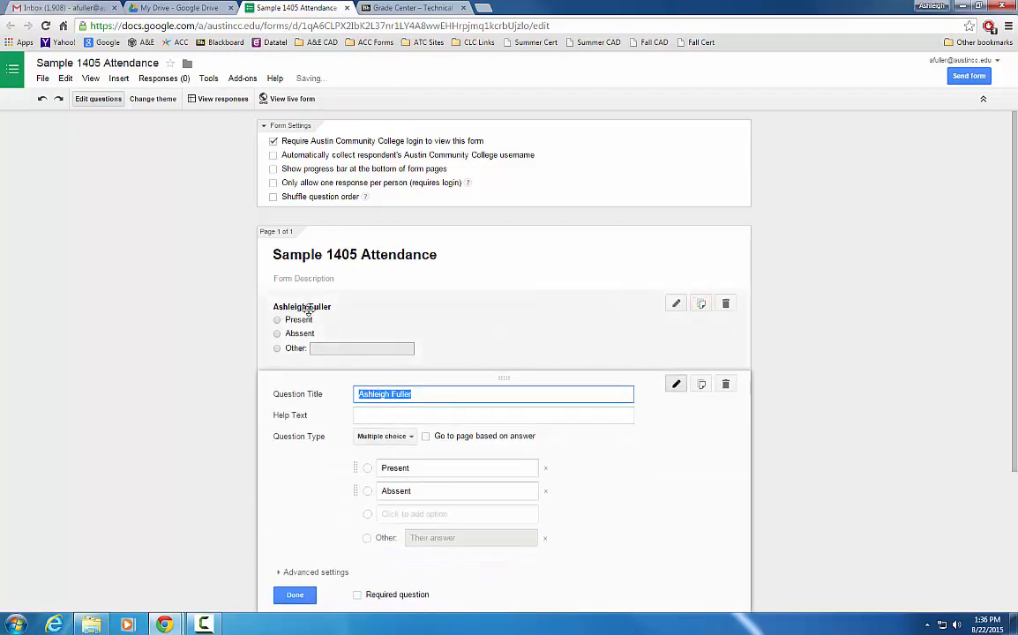
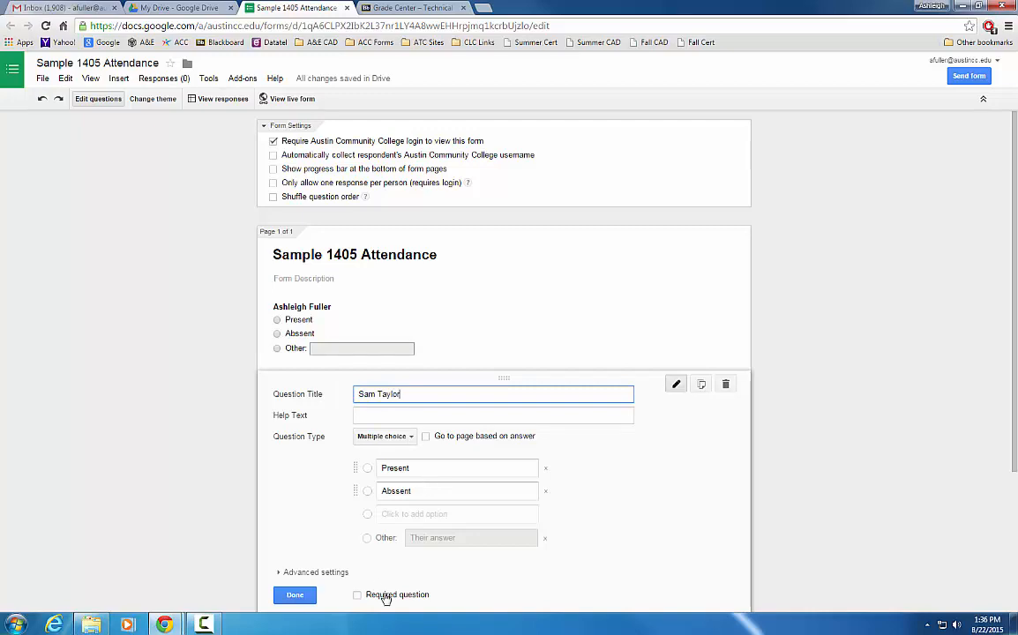
left_click(702, 388)
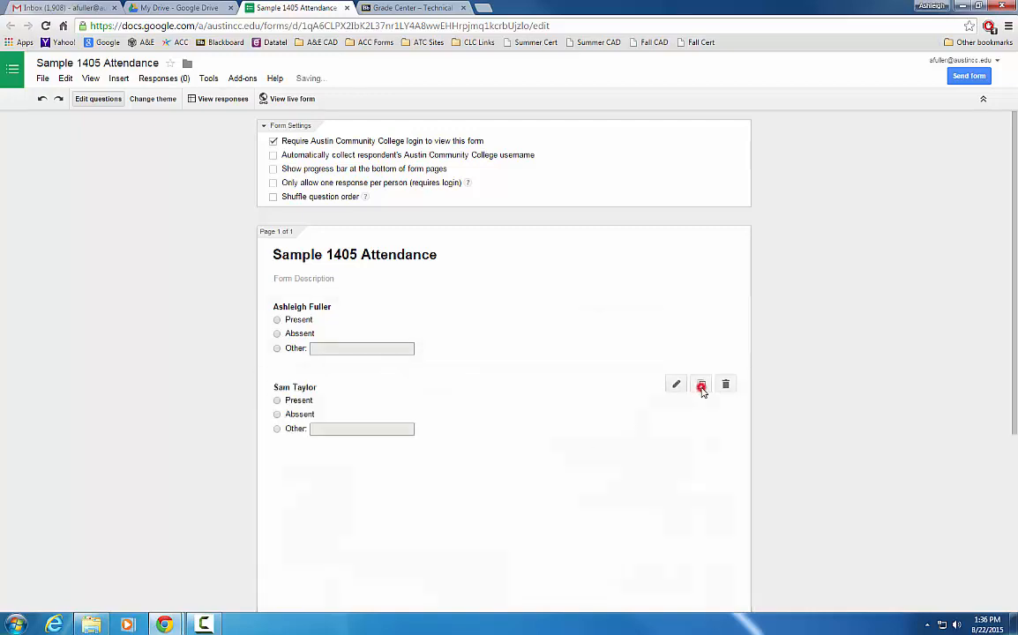
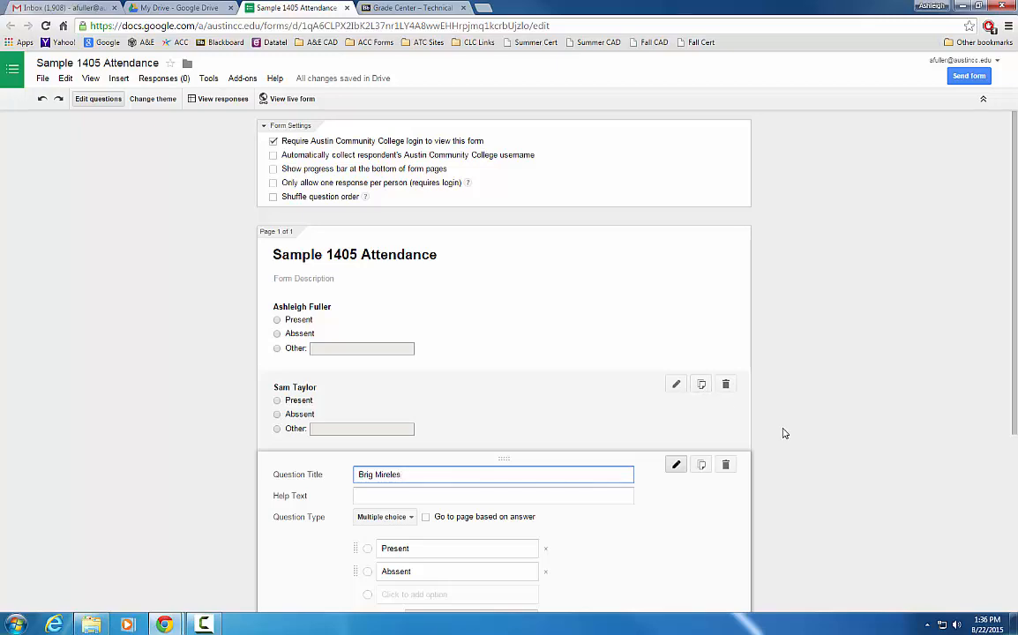
left_click(703, 466)
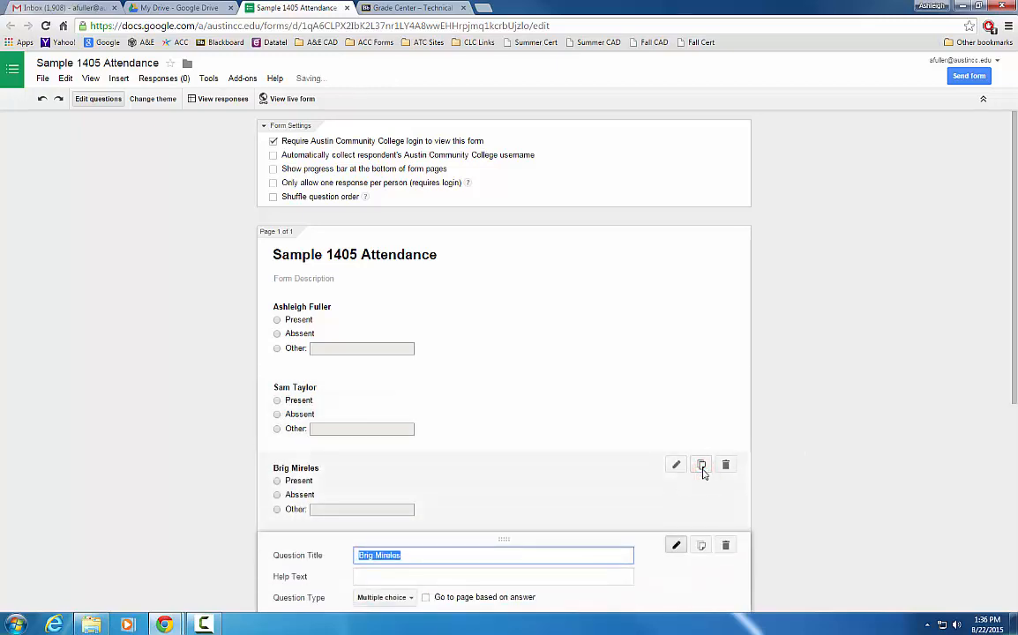
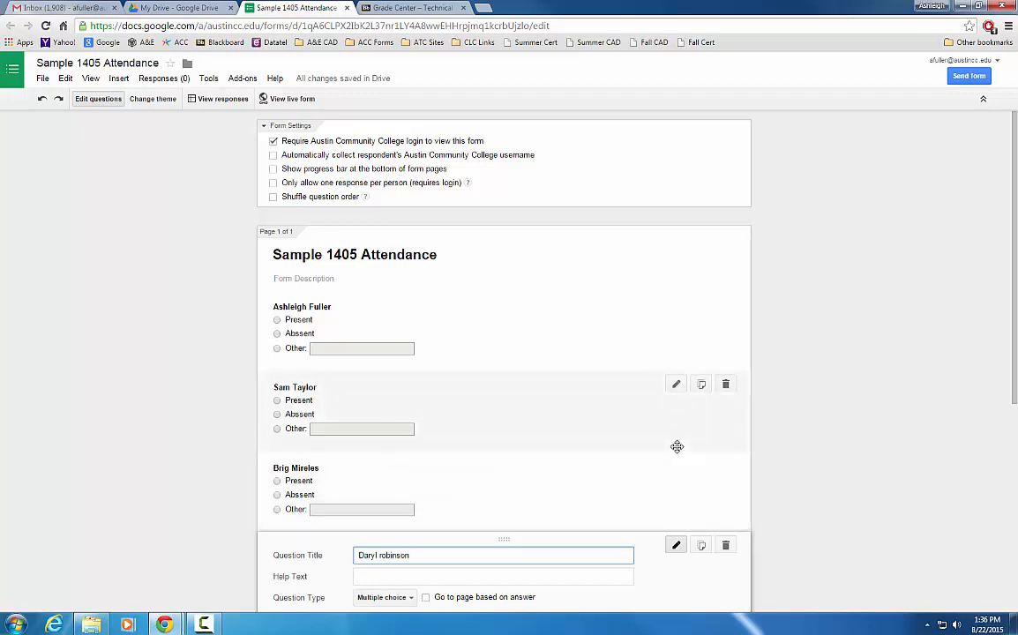
scroll(617, 423, "down", 2)
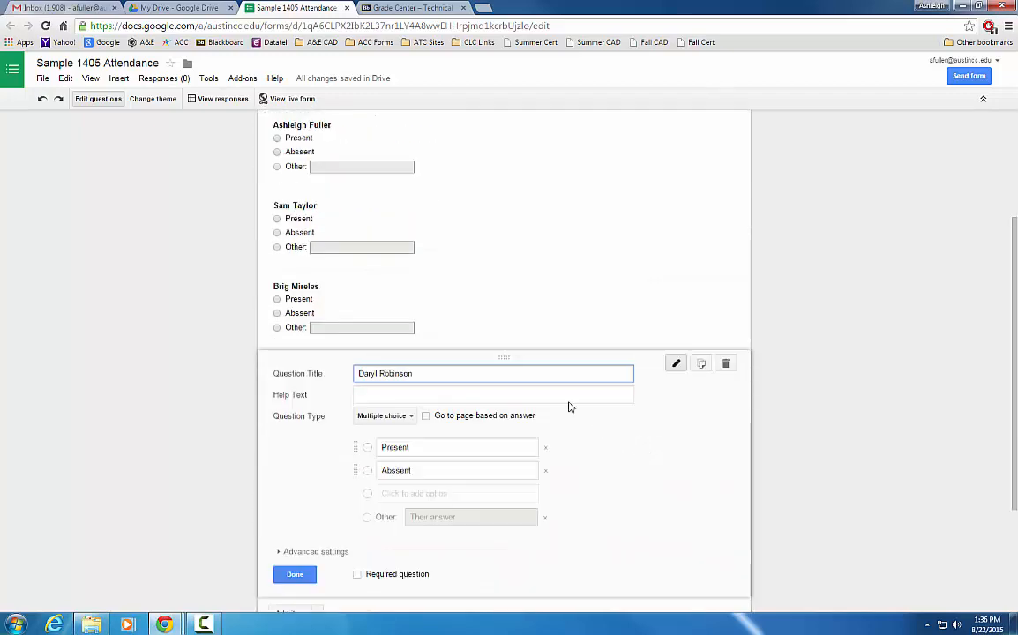
scroll(311, 228, "up", 1)
scroll(318, 282, "down", 2)
left_click(294, 575)
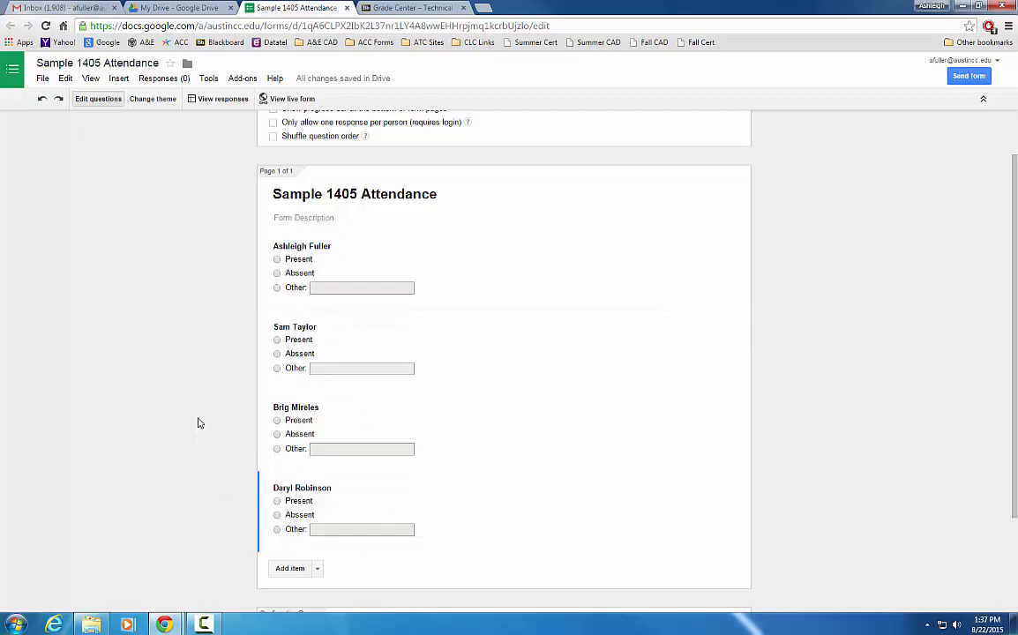
Step: Preview the live form, mark three students Present, and close the preview tab
scroll(199, 421, "down", 1)
scroll(199, 421, "up", 1)
left_click(139, 102)
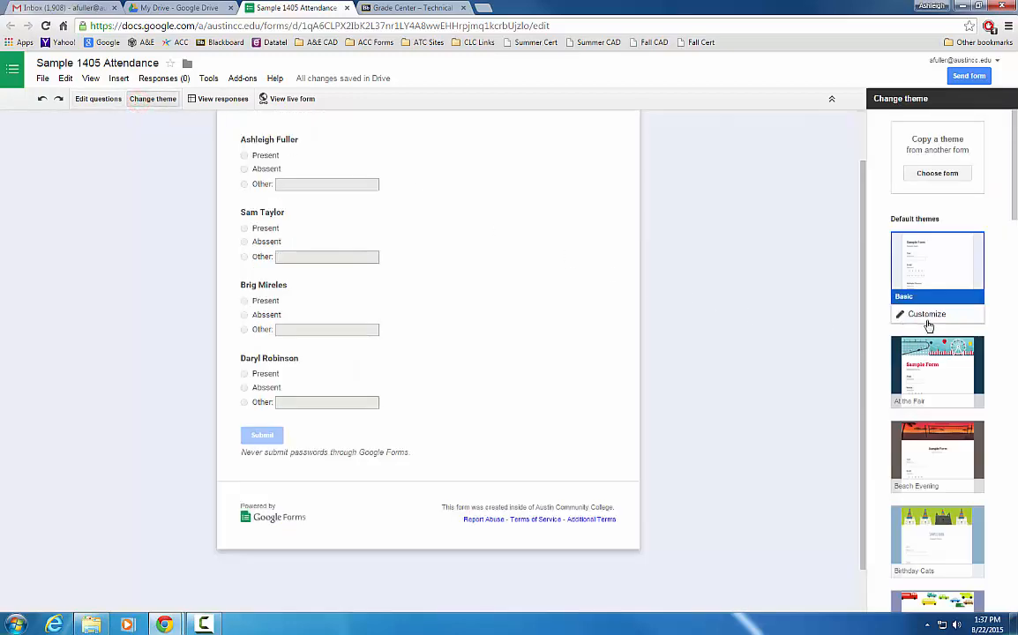
left_click(287, 99)
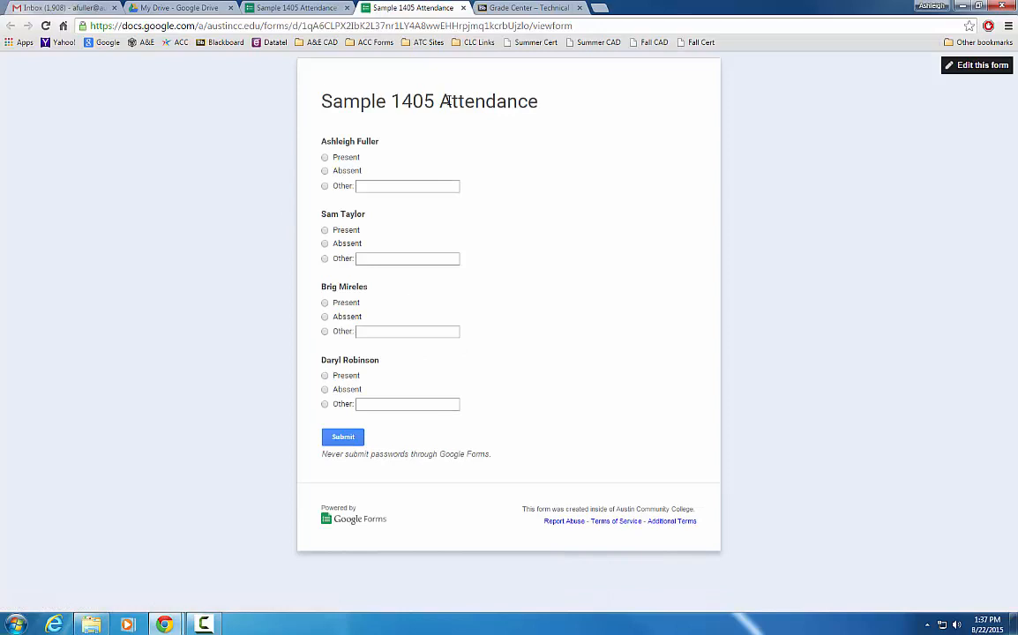
left_click(325, 157)
left_click(325, 230)
left_click(325, 302)
left_click(463, 8)
Step: Apply the Sailing theme to the form and open its live version in a new tab
left_click(510, 133)
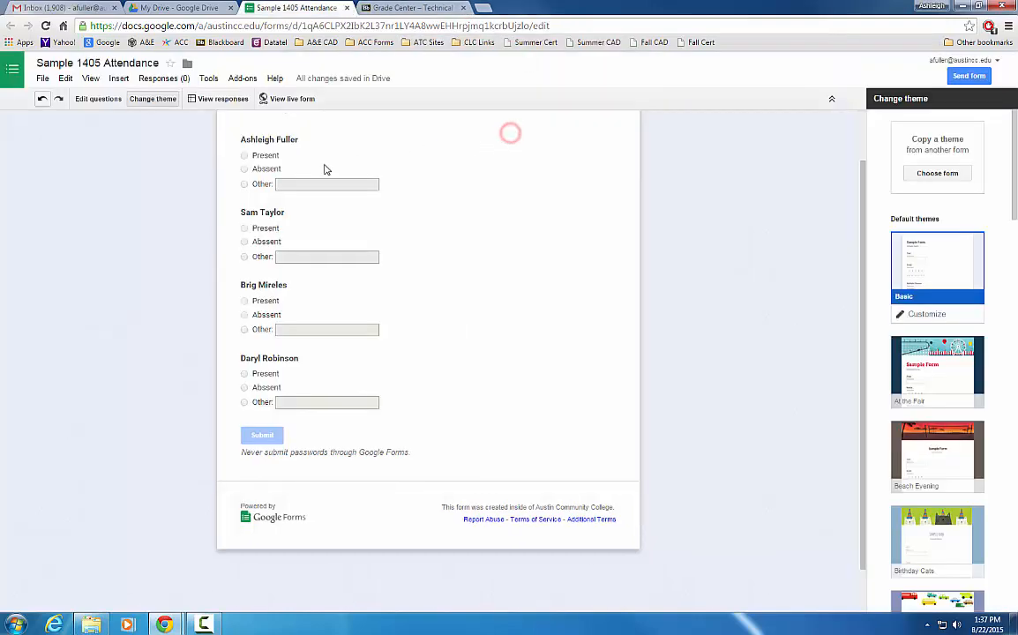
left_click(148, 101)
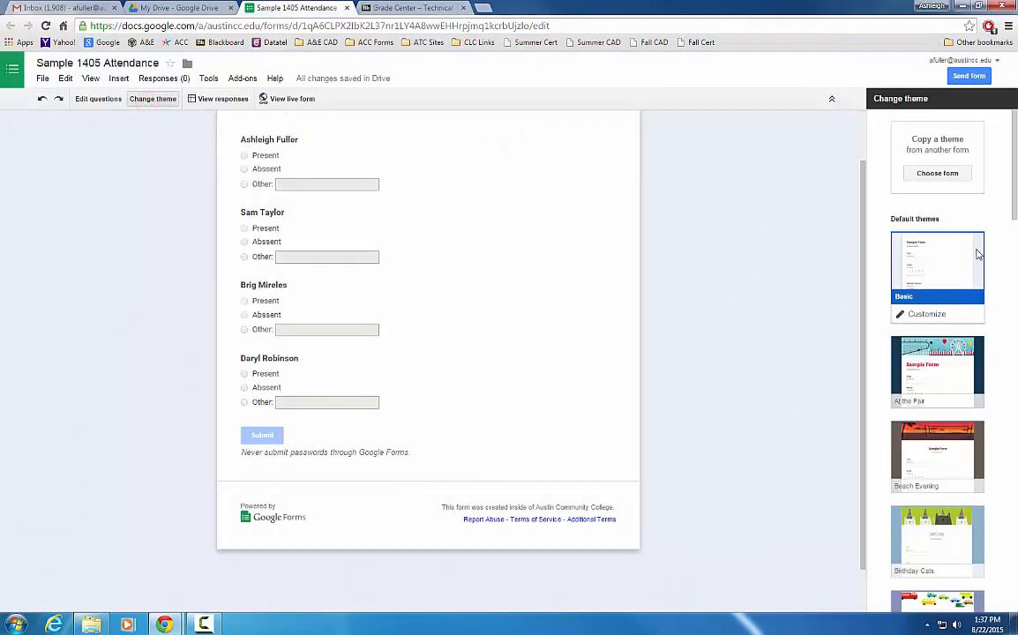
left_click_drag(1014, 203, 1003, 473)
left_click(937, 366)
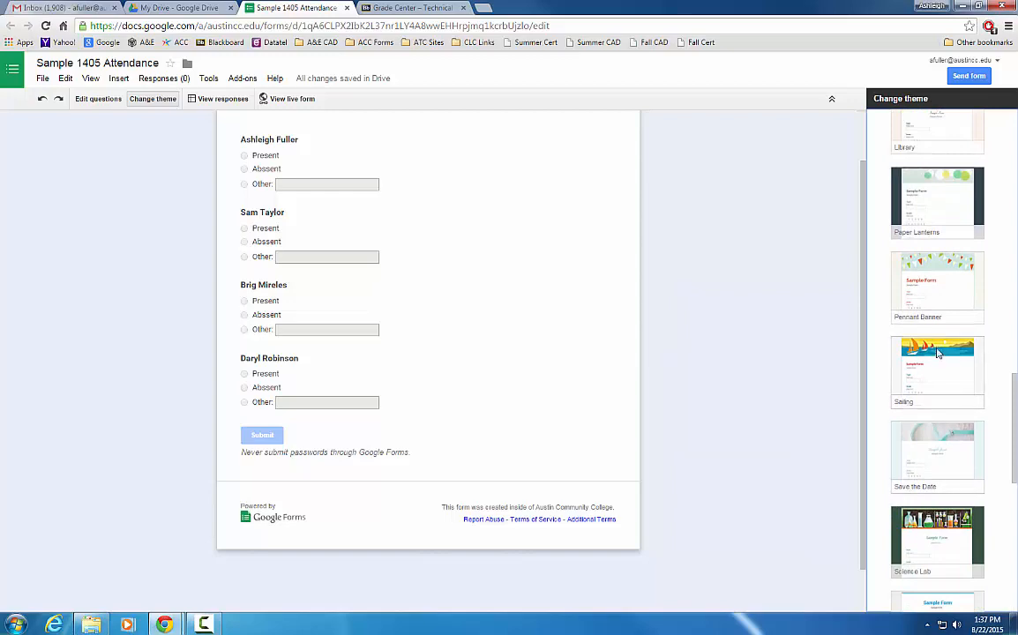
scroll(544, 328, "up", 1)
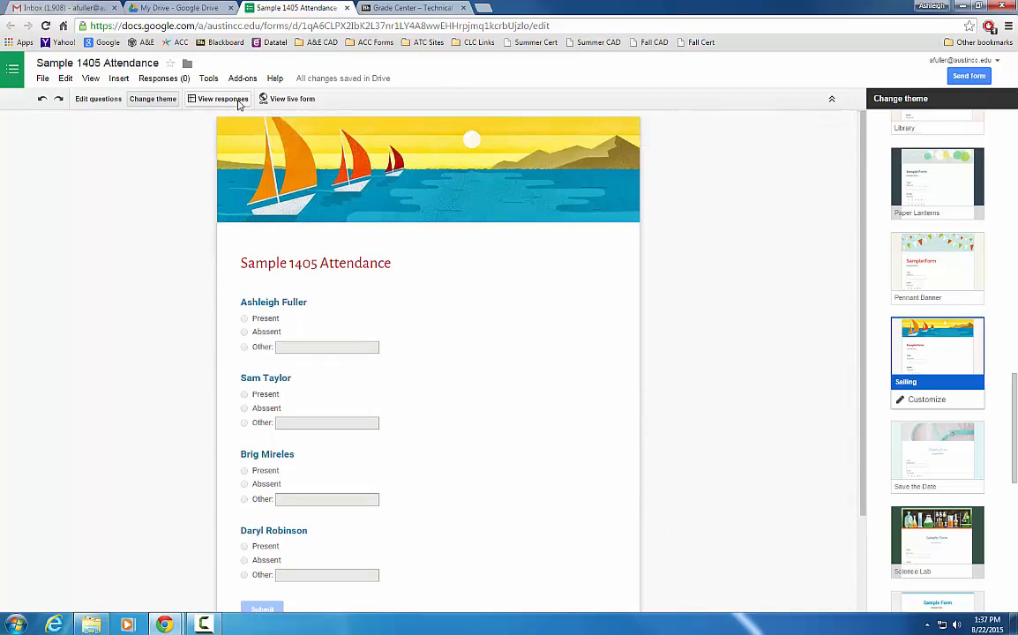
left_click(294, 99)
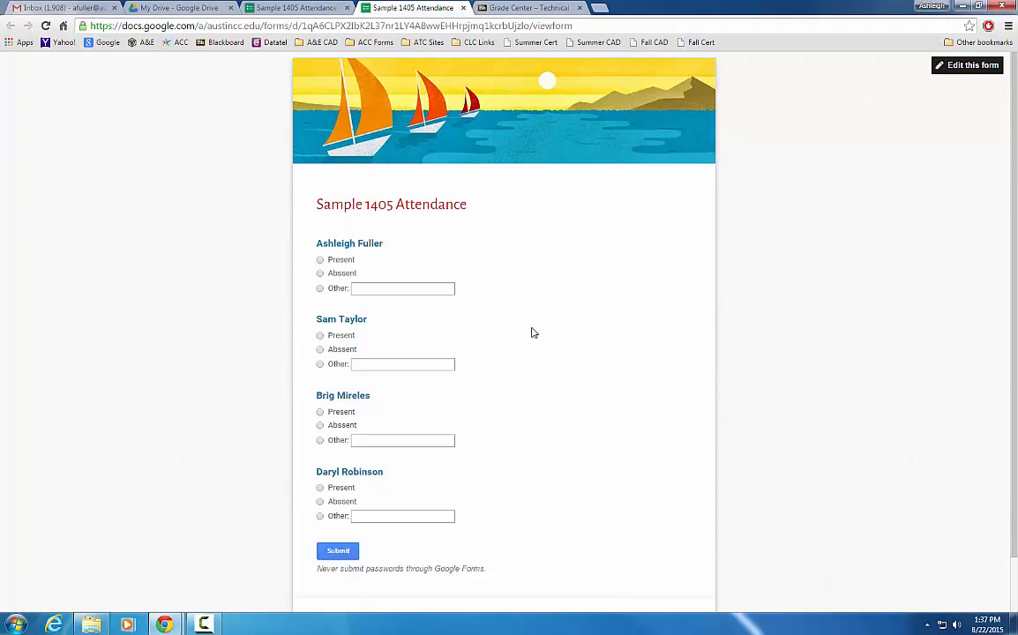
Step: Mark all four students Present, submit the test response, and return to the My Drive tab
left_click(320, 260)
left_click(319, 336)
left_click(320, 412)
left_click(319, 487)
left_click(340, 553)
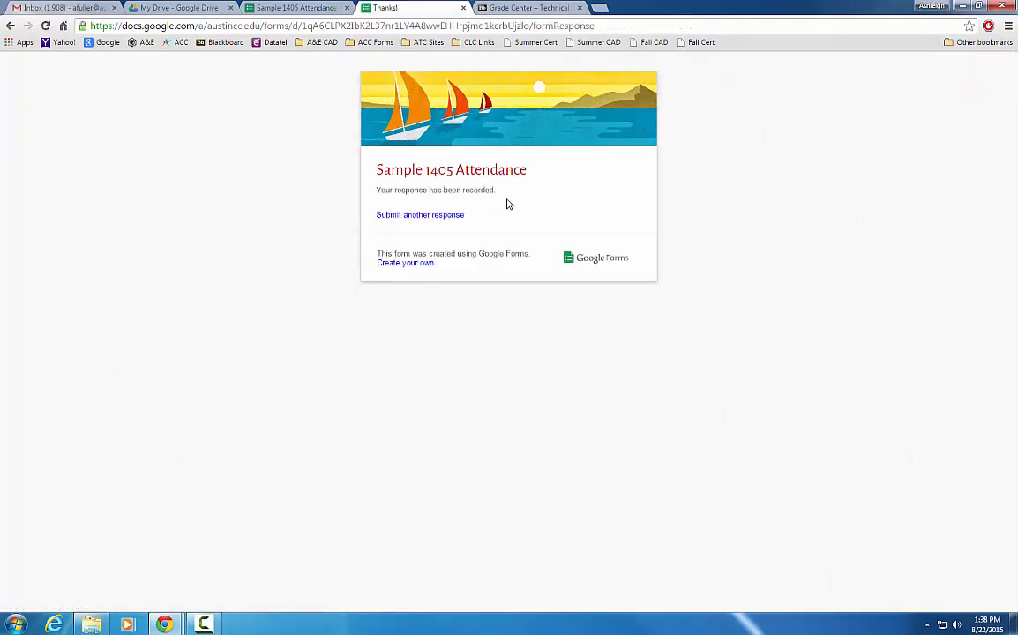
left_click(201, 9)
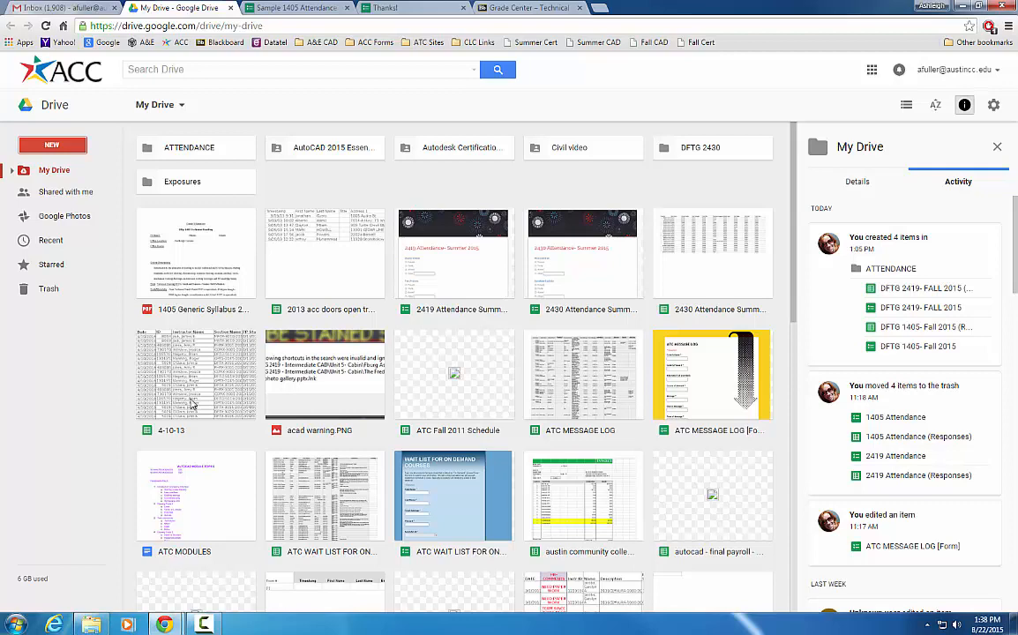
Step: Return to the Sample 1405 Attendance editor tab, now showing 1 response
left_click(72, 415)
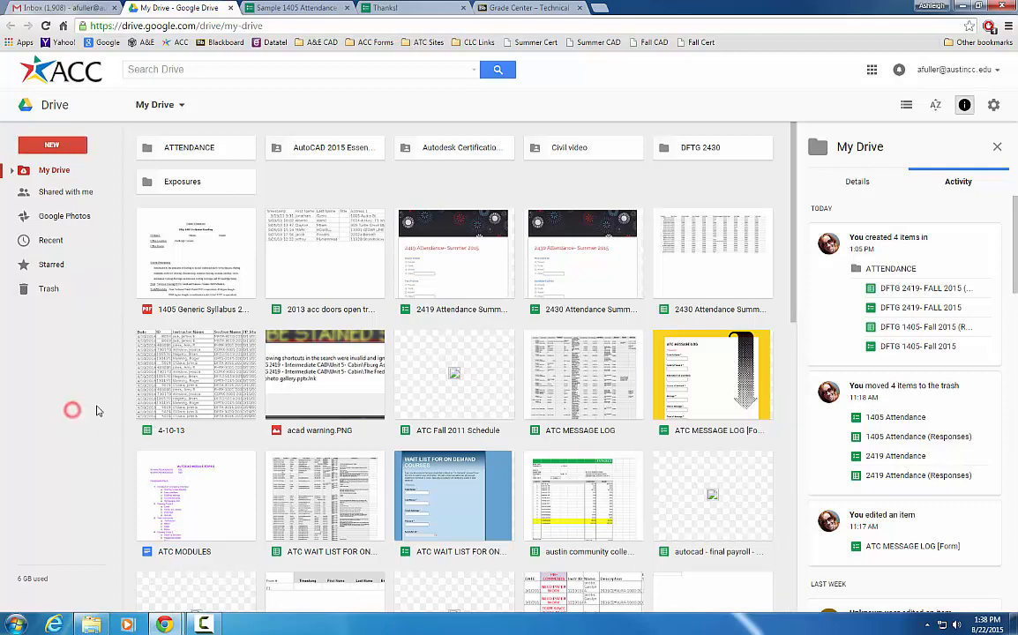
scroll(609, 410, "down", 1)
scroll(651, 301, "up", 1)
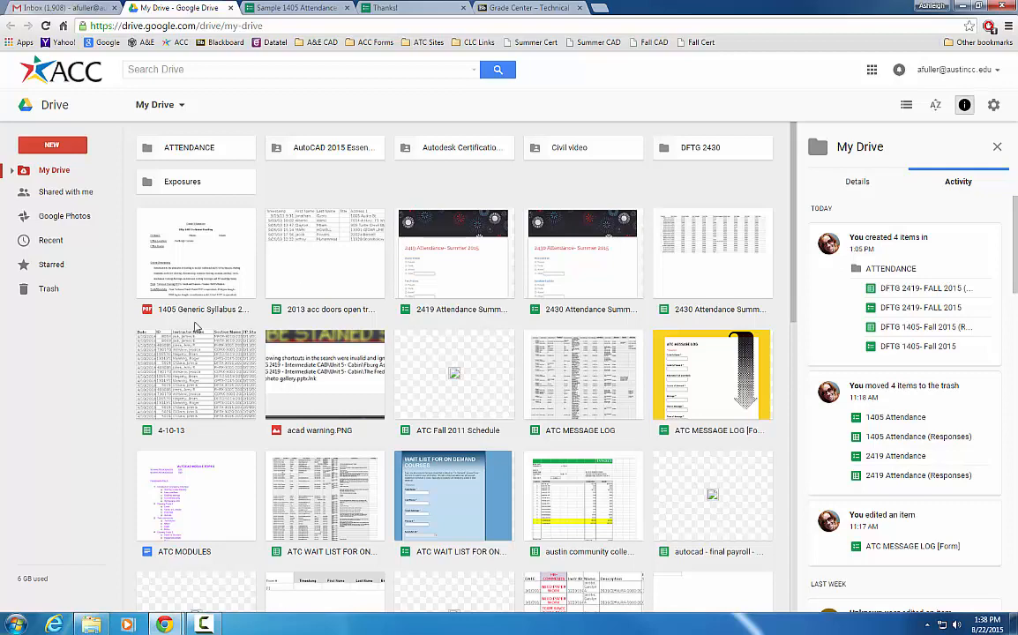
left_click(298, 9)
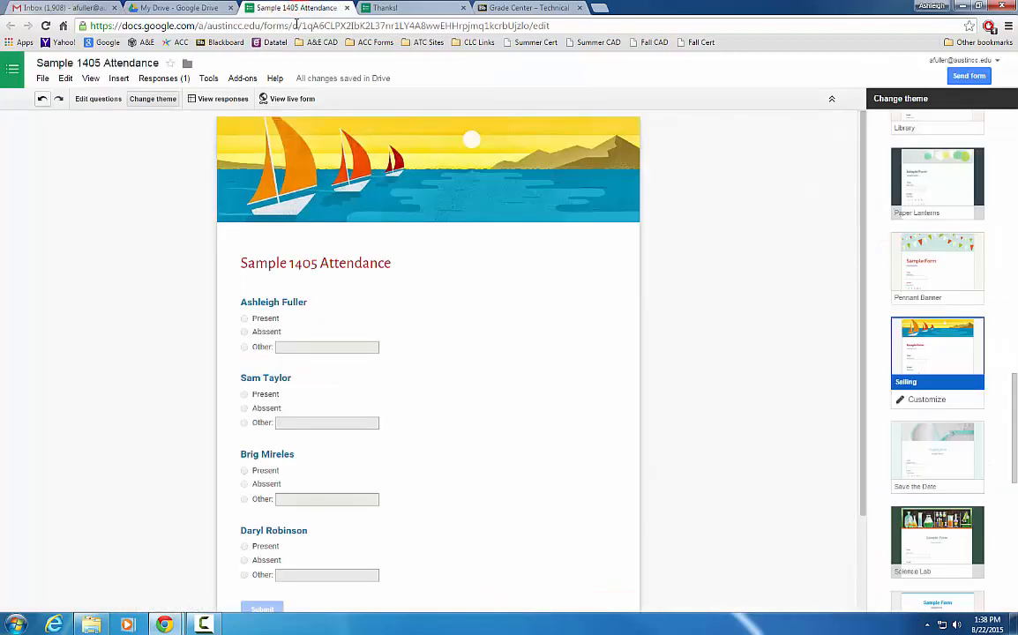
Step: Open the responses spreadsheet, check the all-Present test row, then close it
left_click(216, 100)
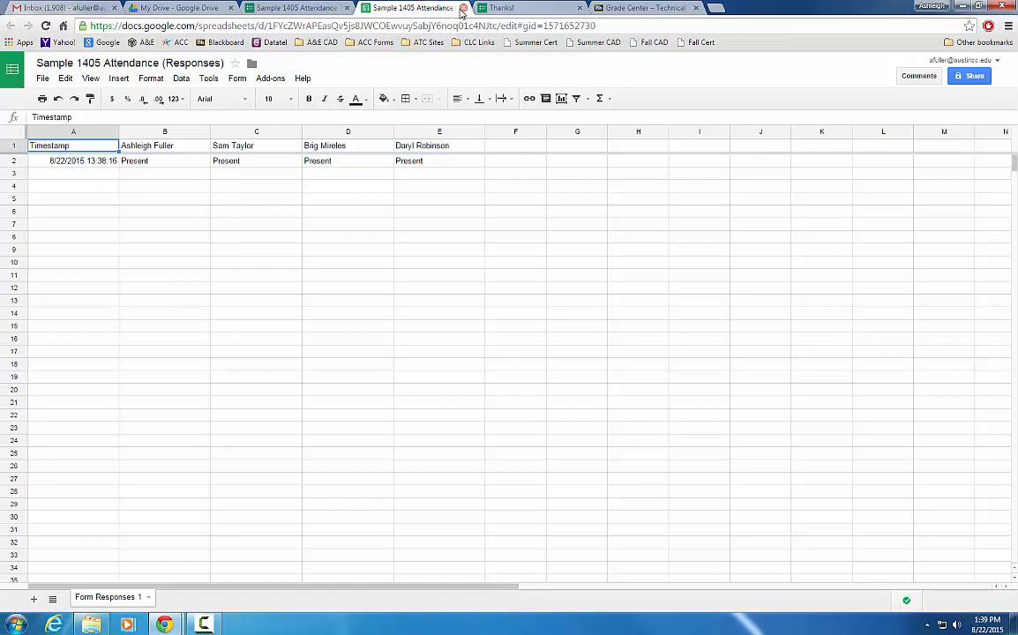
left_click(462, 11)
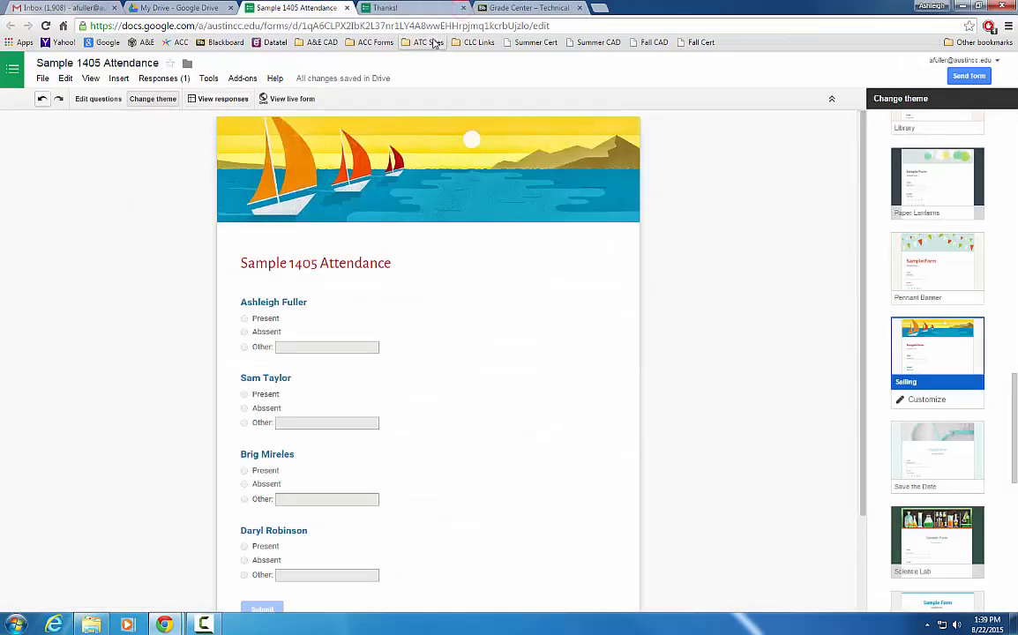
Step: Close the spreadsheet, Thanks! page and Sample 1405 form tabs to get back to Drive
left_click(458, 11)
left_click(461, 10)
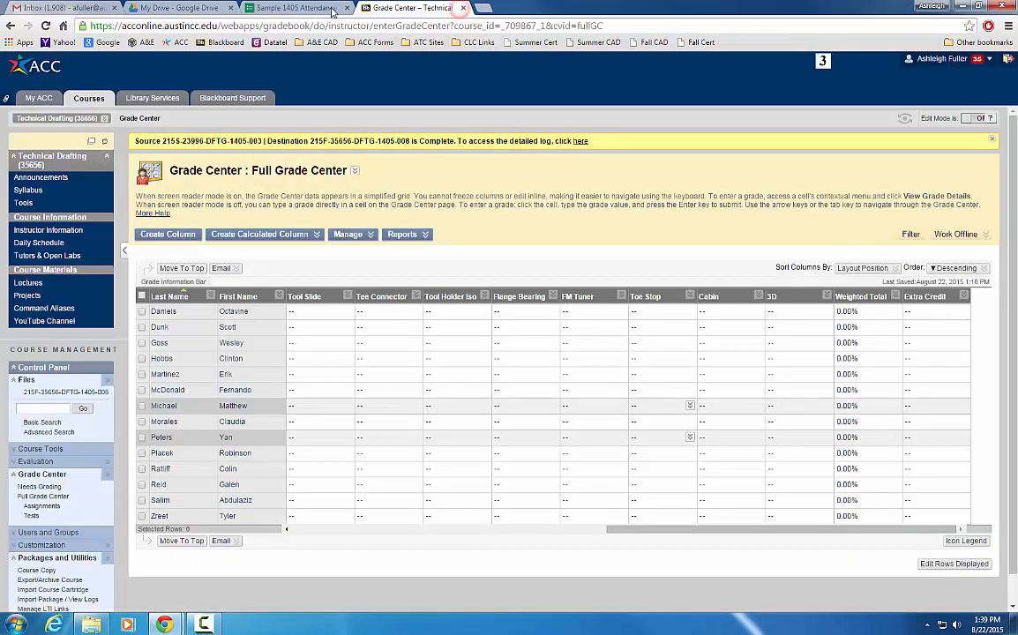
left_click(337, 8)
left_click(348, 8)
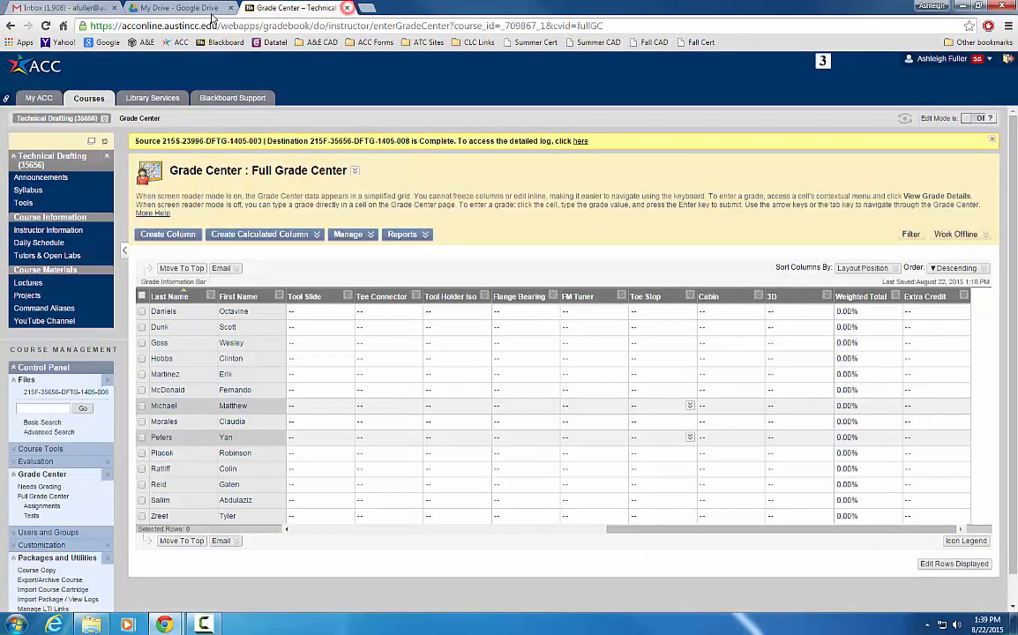
left_click(201, 8)
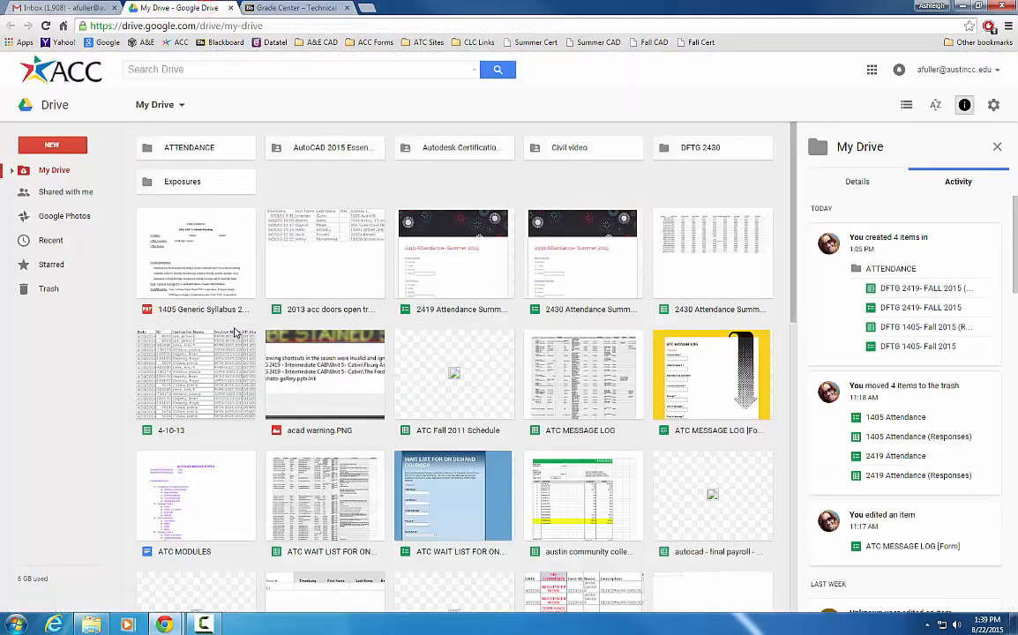
Step: Browse My Drive, look inside ATTENDANCE, then open the 2430 Attendance Summer 2015 form
scroll(225, 279, "down", 2)
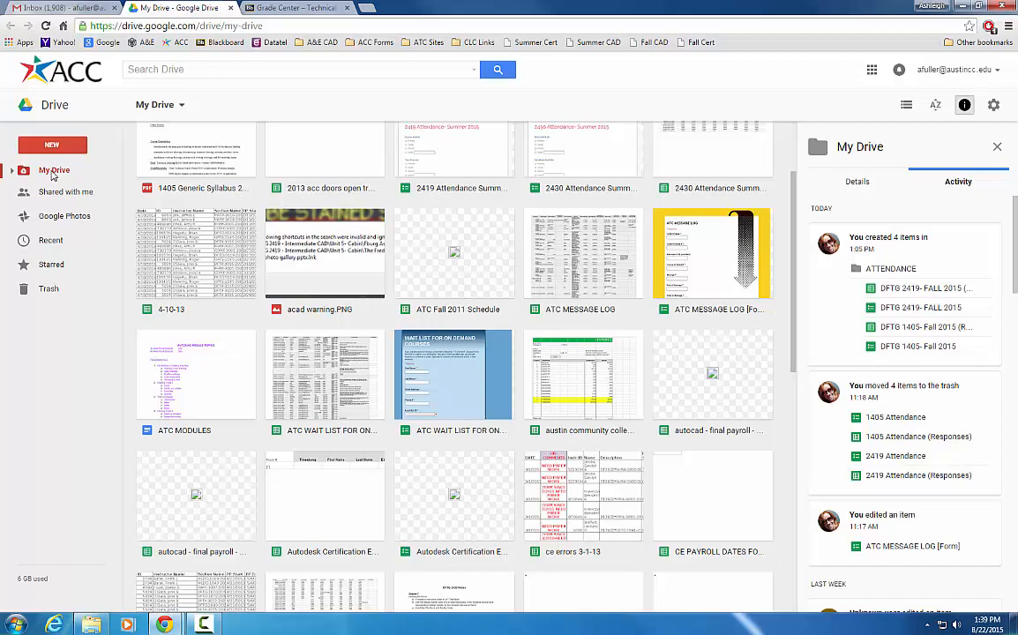
scroll(234, 241, "up", 2)
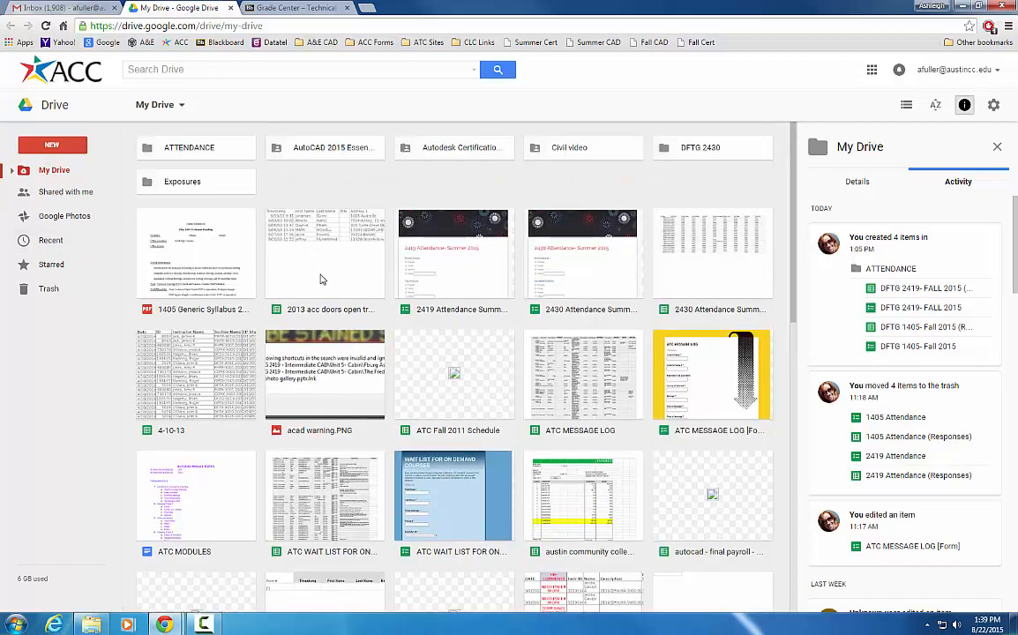
scroll(322, 279, "down", 15)
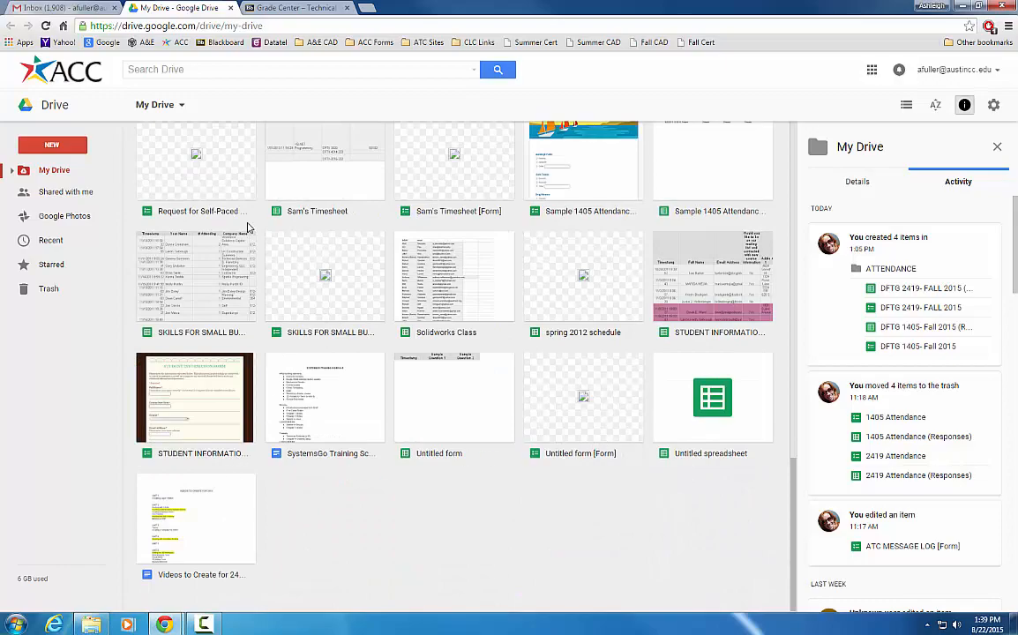
scroll(401, 265, "up", 5)
scroll(405, 269, "up", 1)
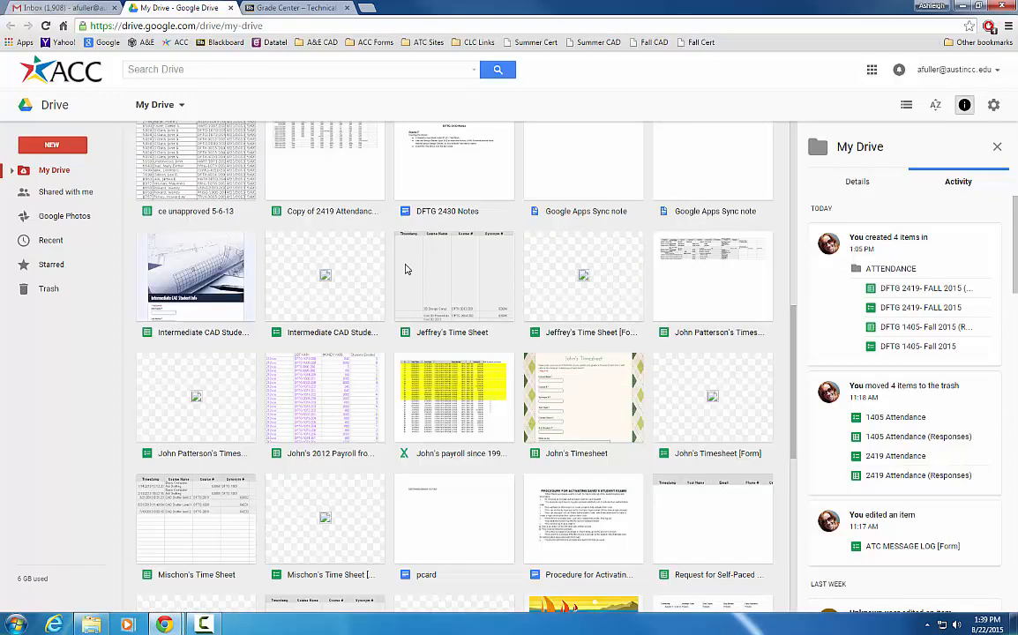
scroll(405, 269, "up", 2)
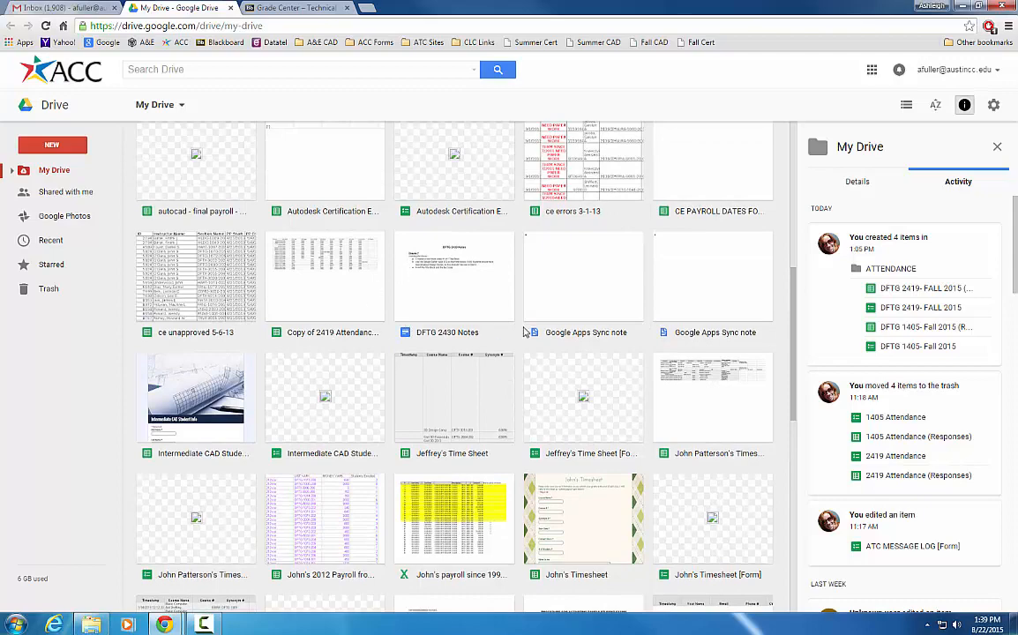
scroll(522, 327, "up", 1)
scroll(505, 320, "up", 2)
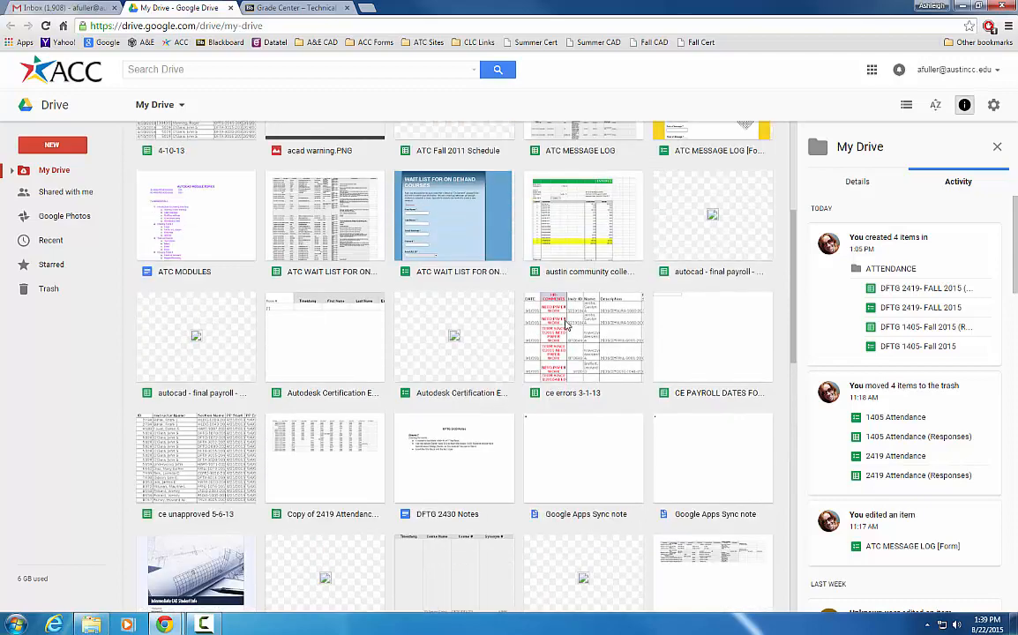
scroll(510, 293, "up", 4)
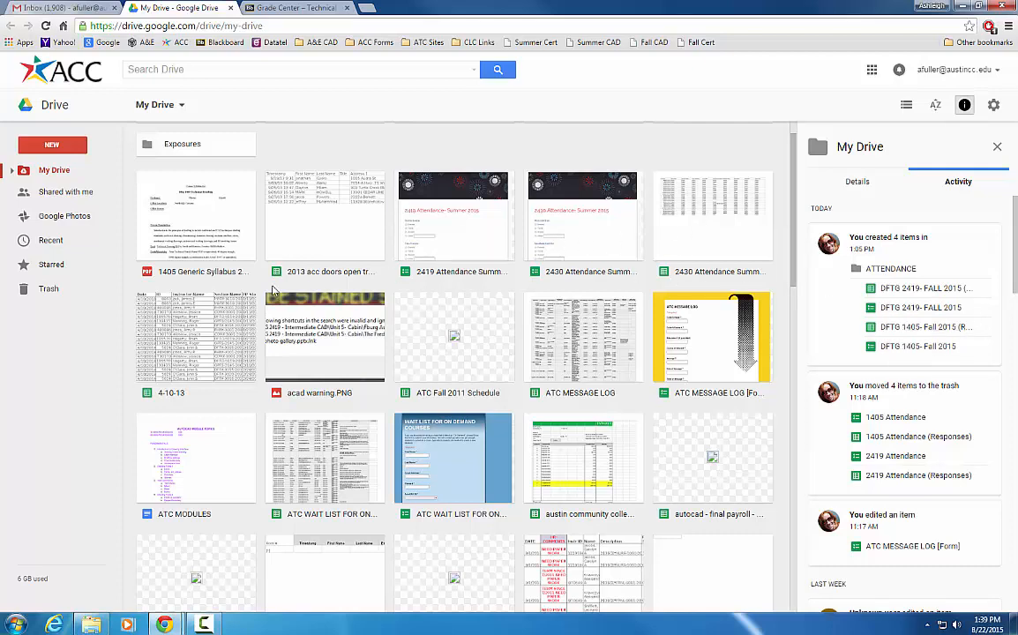
scroll(249, 262, "up", 1)
double_click(206, 150)
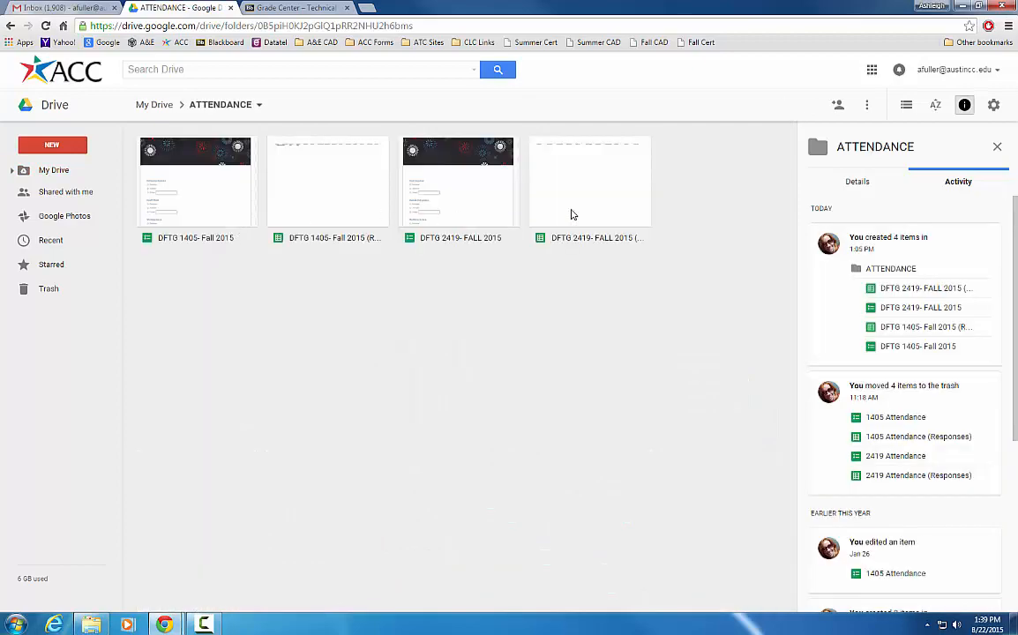
left_click(155, 105)
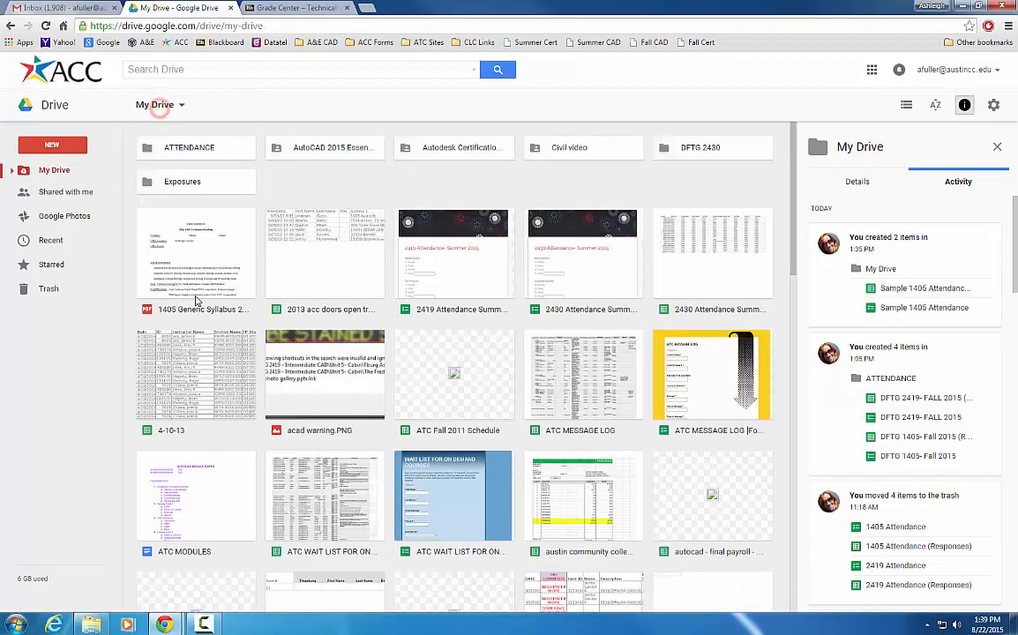
double_click(590, 273)
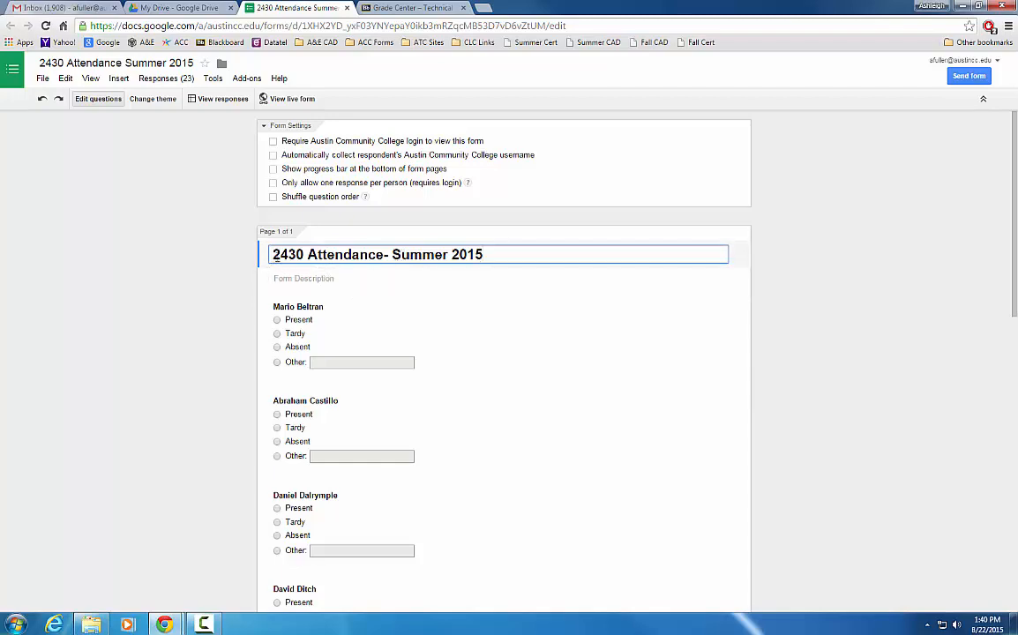
Step: View the live 2430 Attendance- Summer 2015 form, then open its Google Sheets responses spreadsheet from the editor
scroll(397, 459, "down", 5)
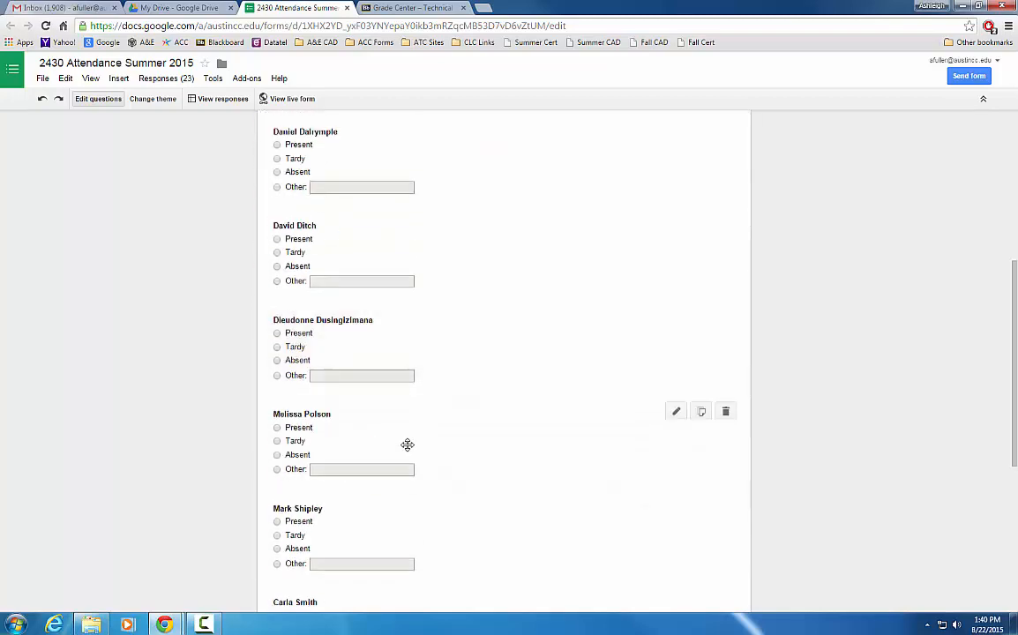
scroll(394, 483, "down", 3)
scroll(362, 494, "up", 8)
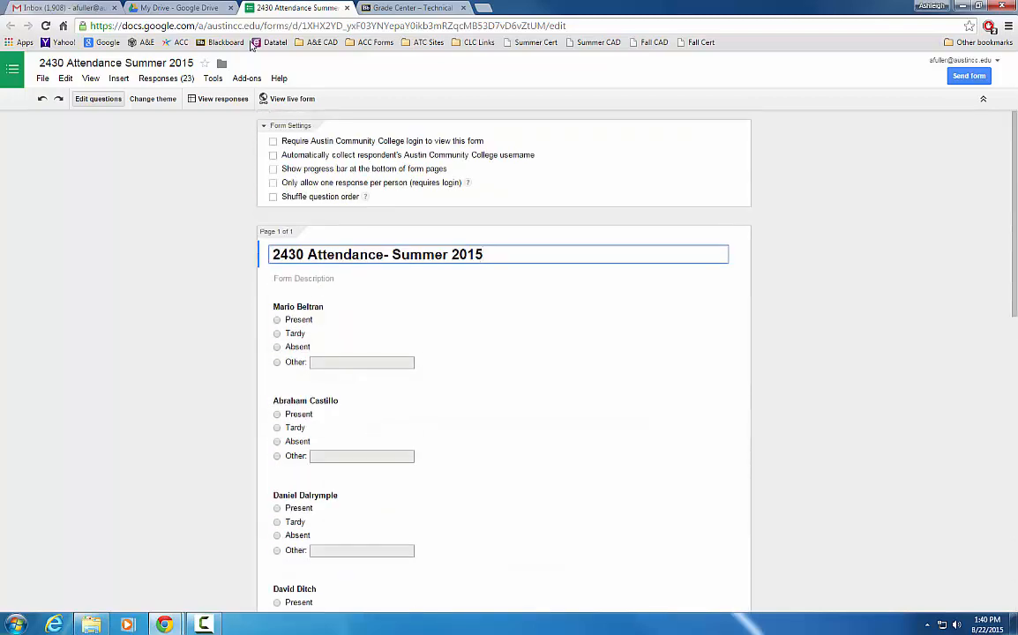
left_click(288, 99)
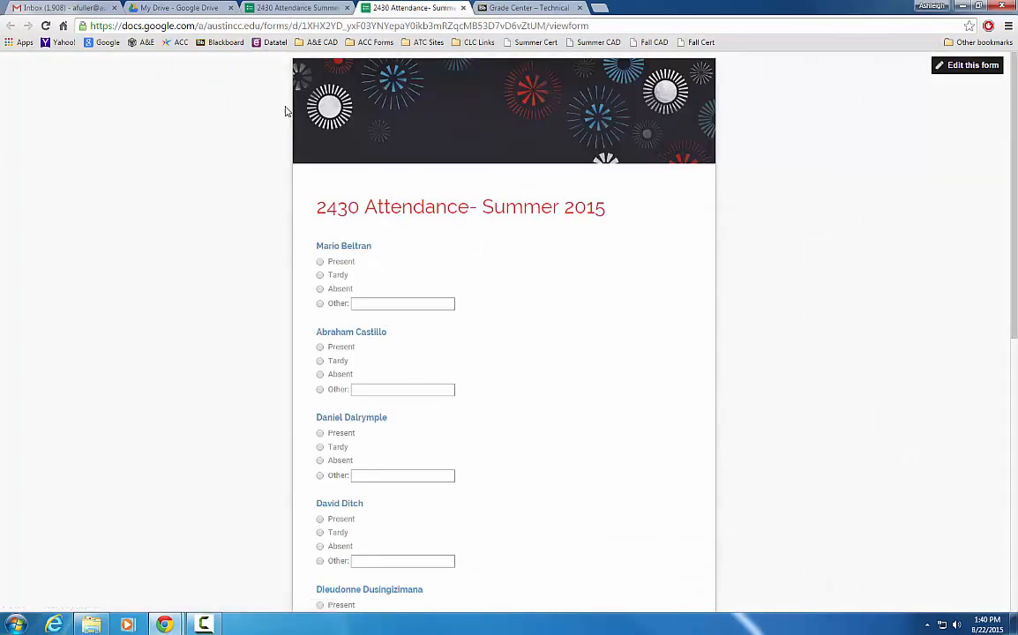
left_click(315, 9)
left_click(212, 101)
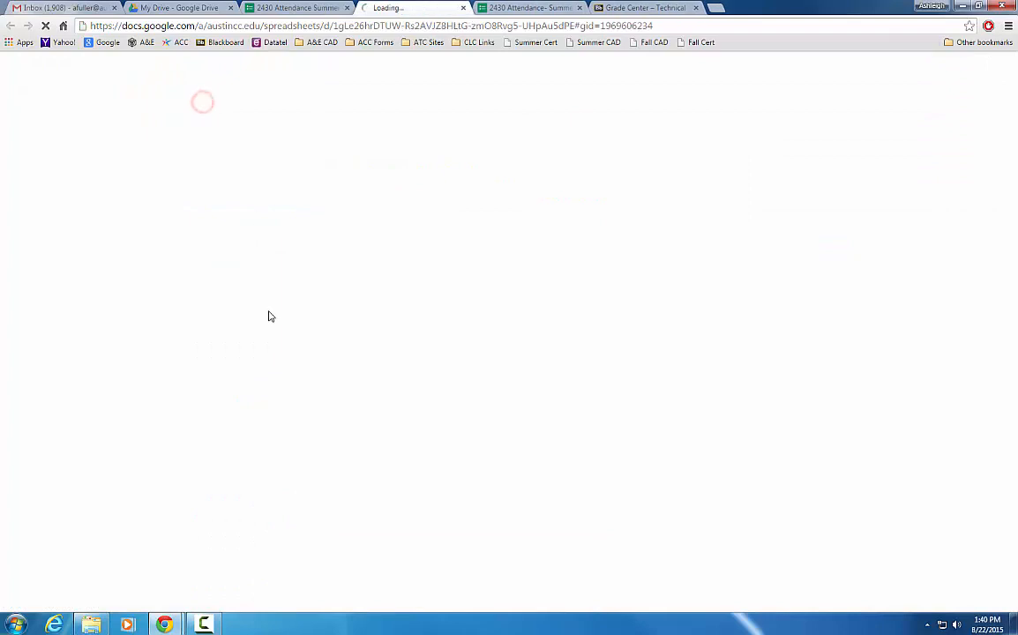